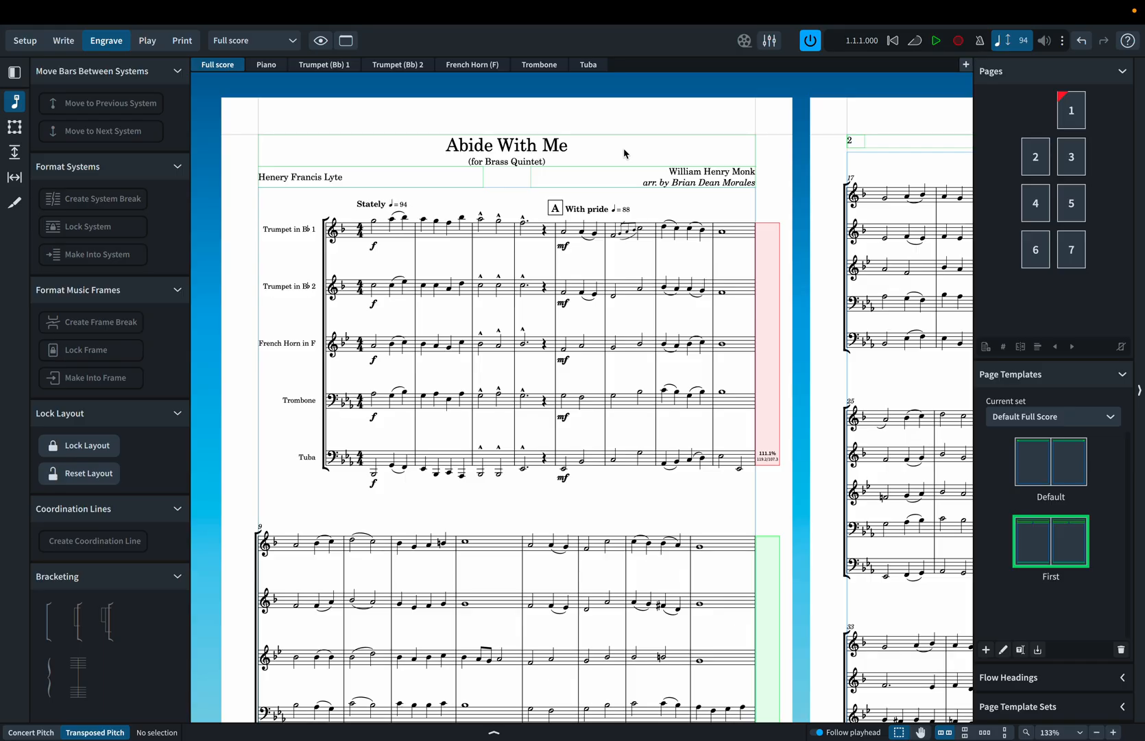
Review the title, subtitle and credit fields in the project info, close it and return to Engrave mode.
key(super+i)
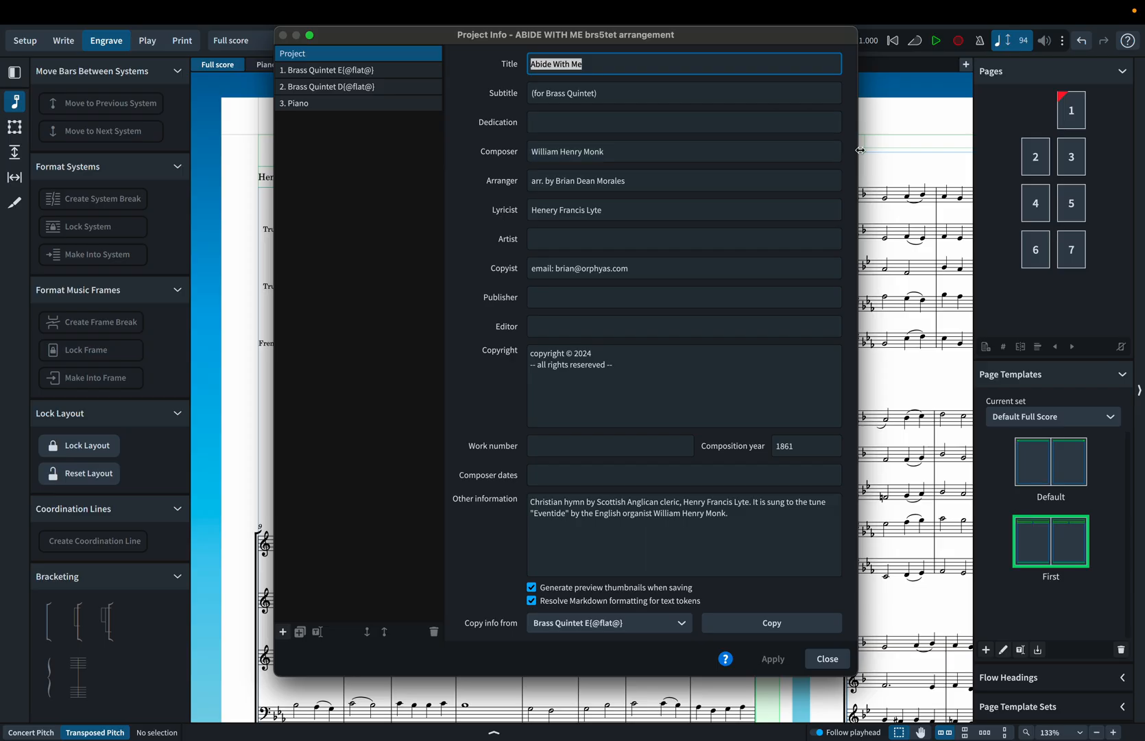
click(911, 162)
key(super+2)
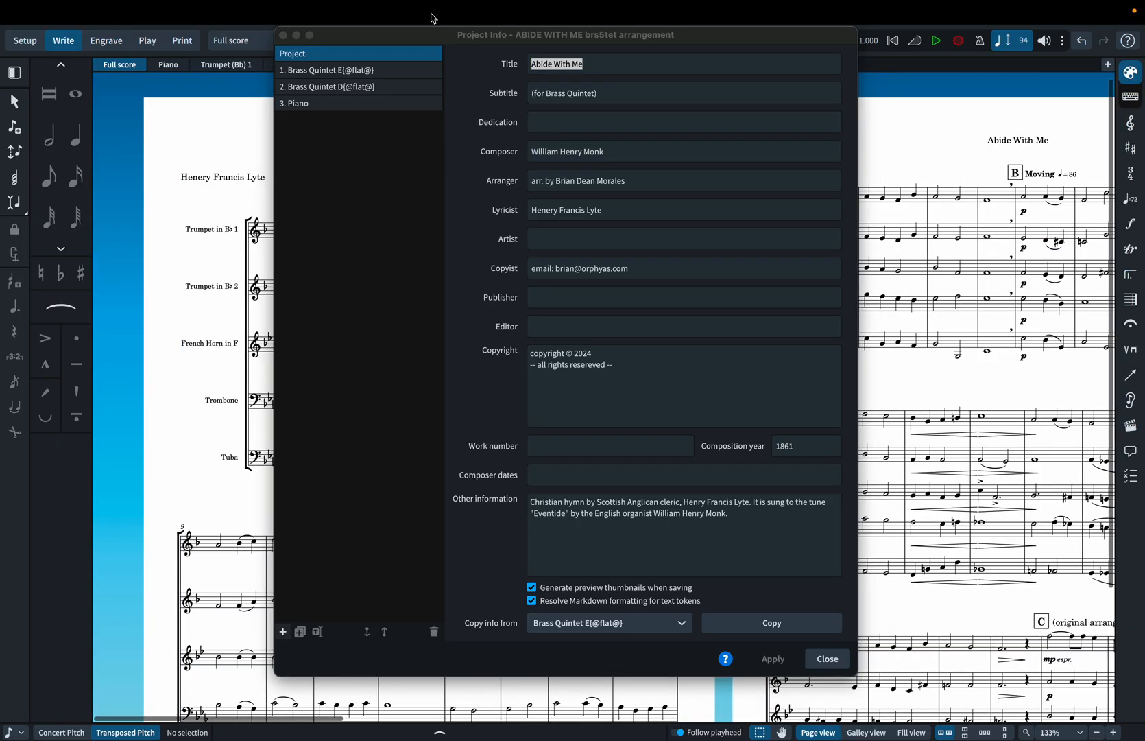
click(828, 658)
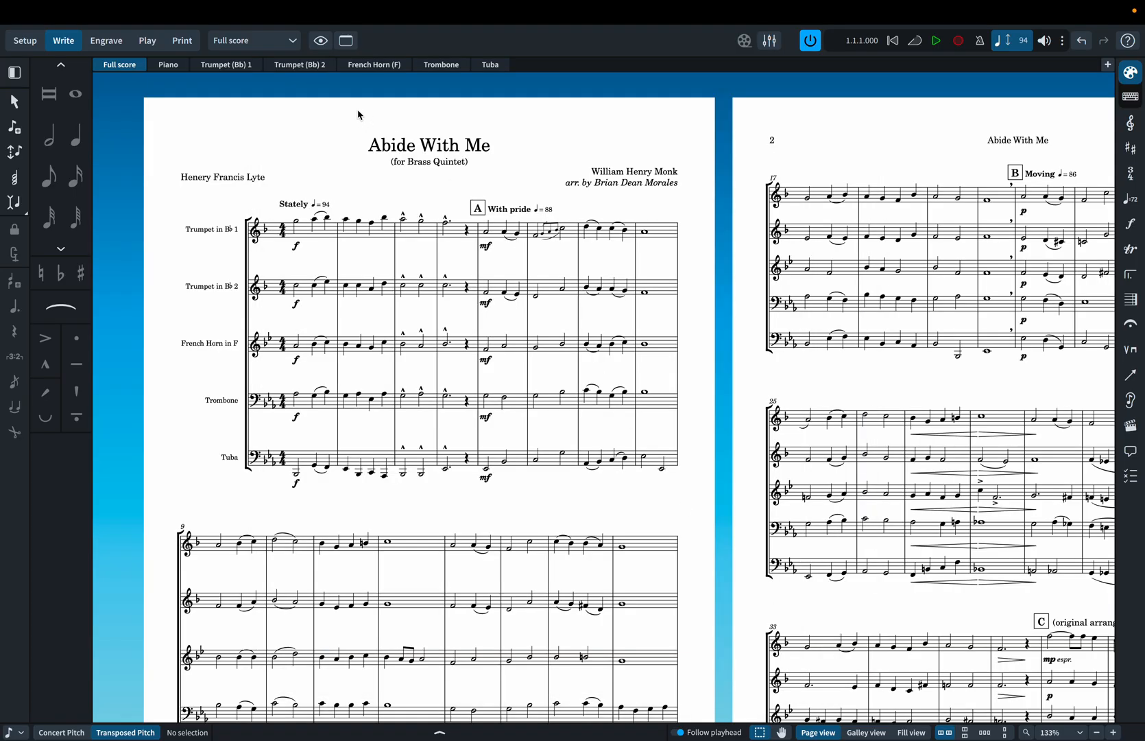
click(107, 41)
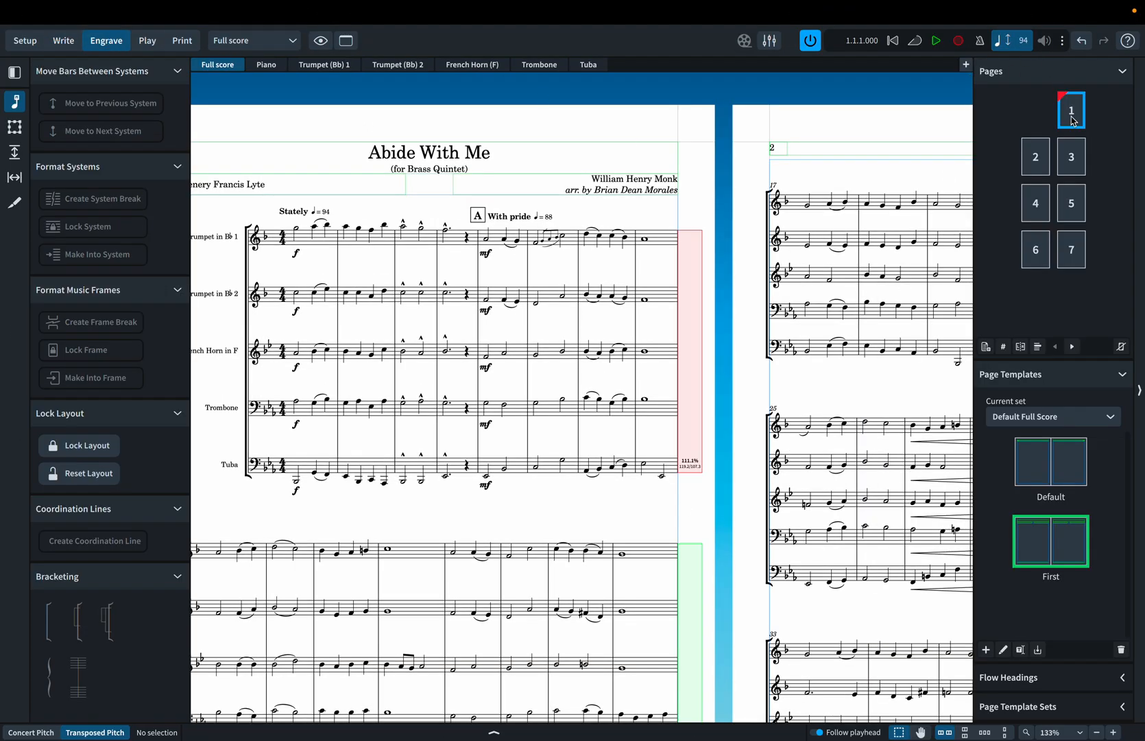
right_click(1074, 121)
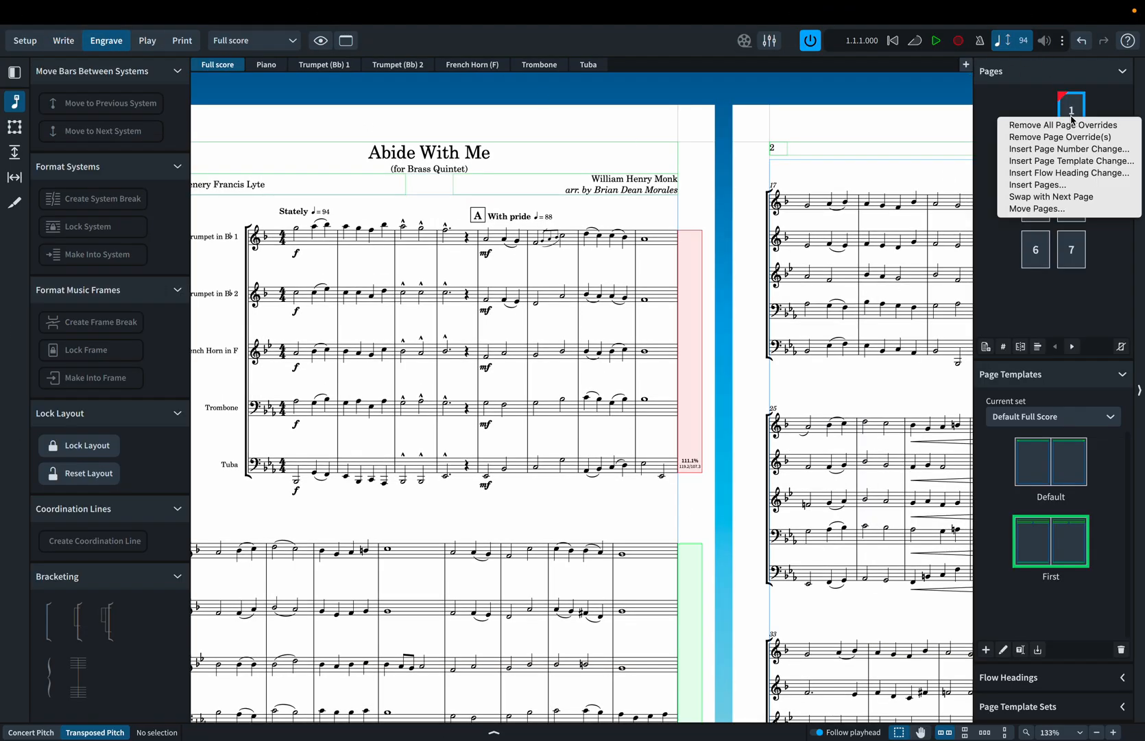
click(1116, 127)
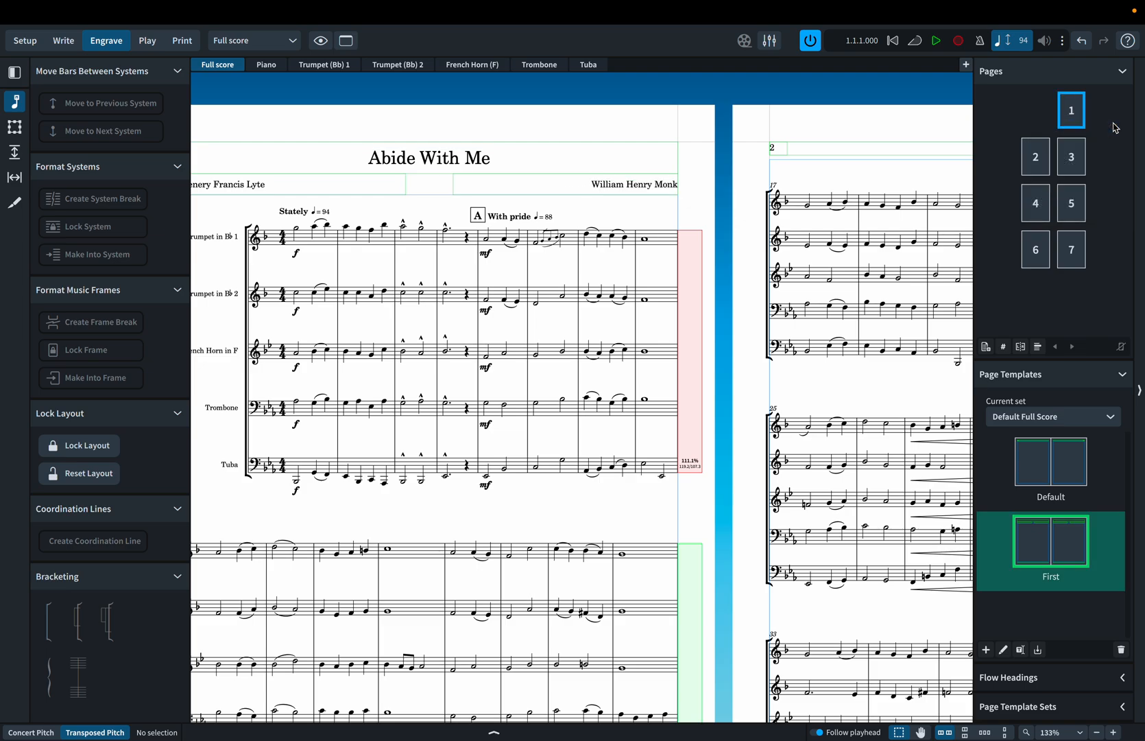
key(ctrl+z)
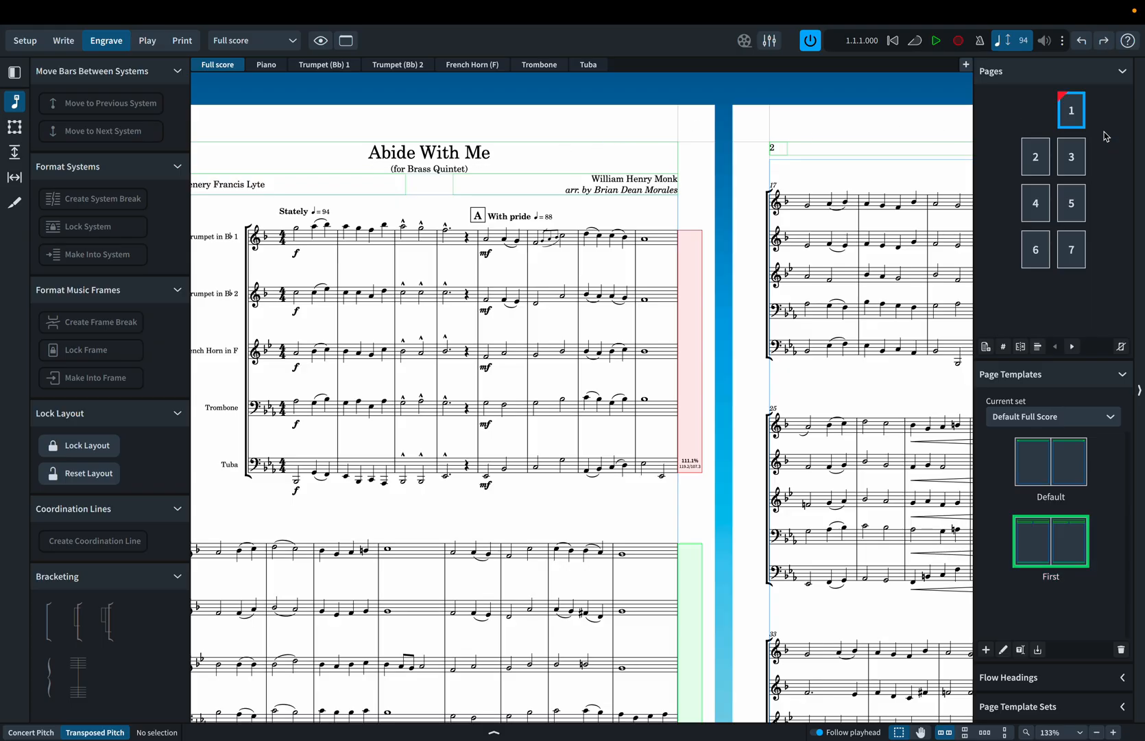
Remove all page overrides from page 1 and open the First page template for editing.
right_click(1063, 111)
click(1068, 116)
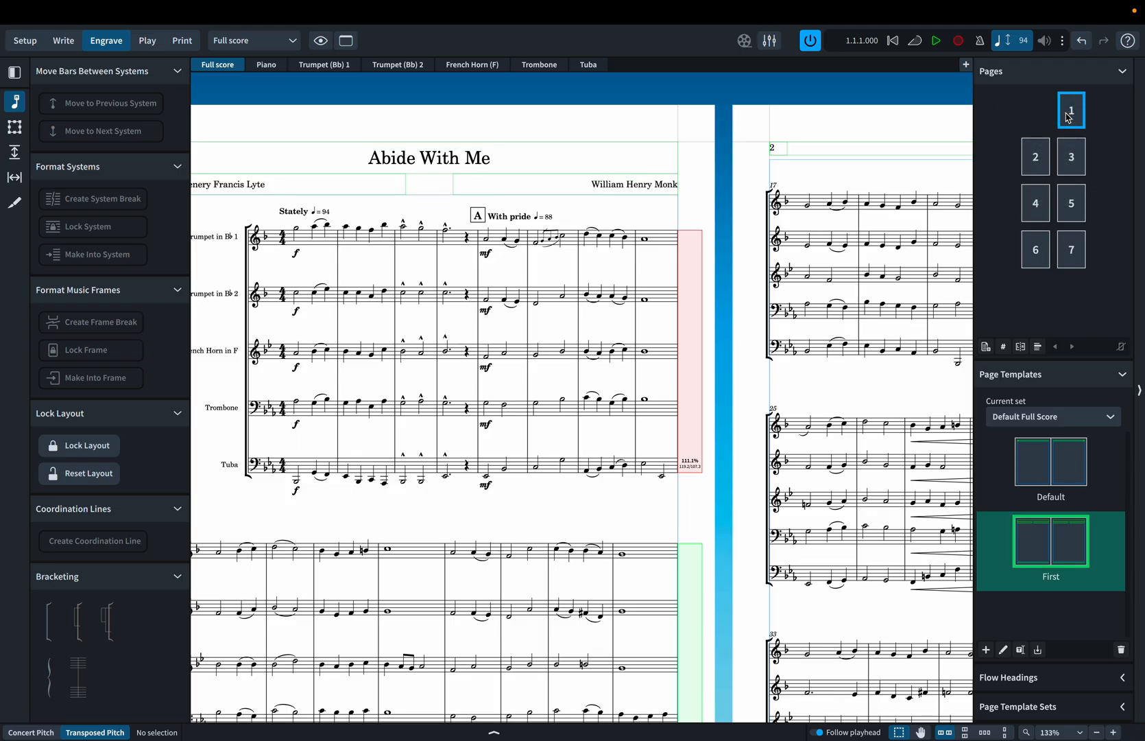
double_click(1034, 551)
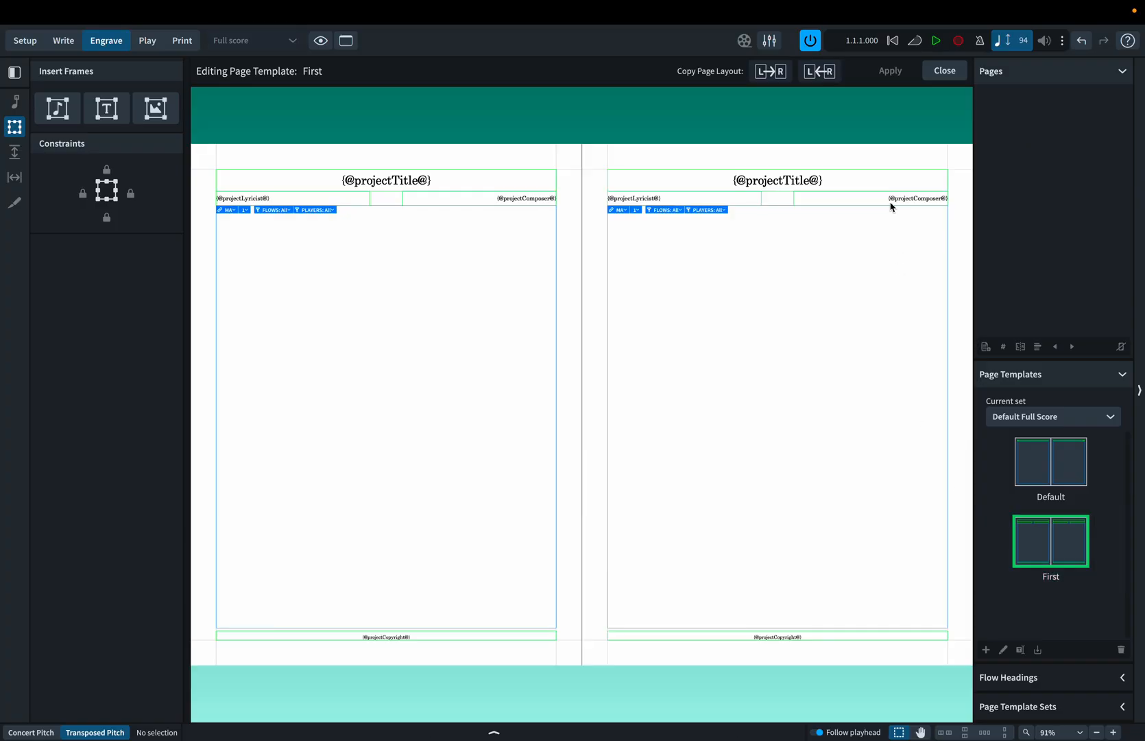
On the template's right-hand page, lower the music frame's top edge and move the composer and lyricist frames down to meet it.
scroll(890, 205, up, 5)
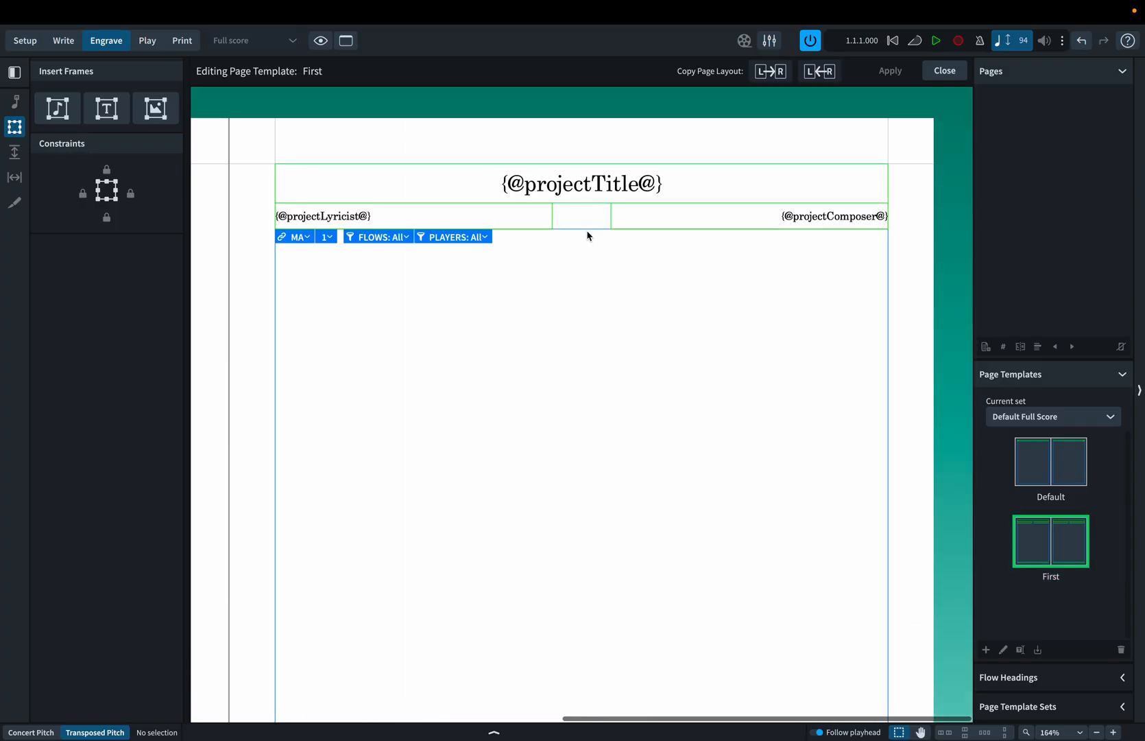
click(587, 235)
key(alt+Down)
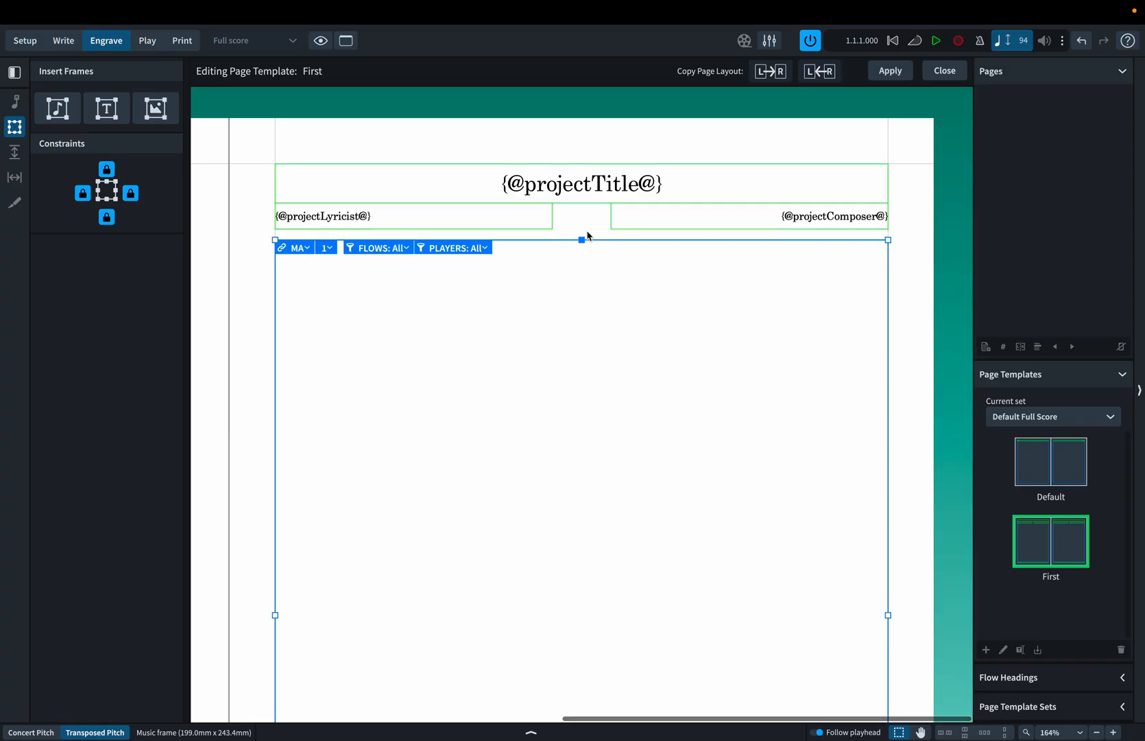
click(657, 229)
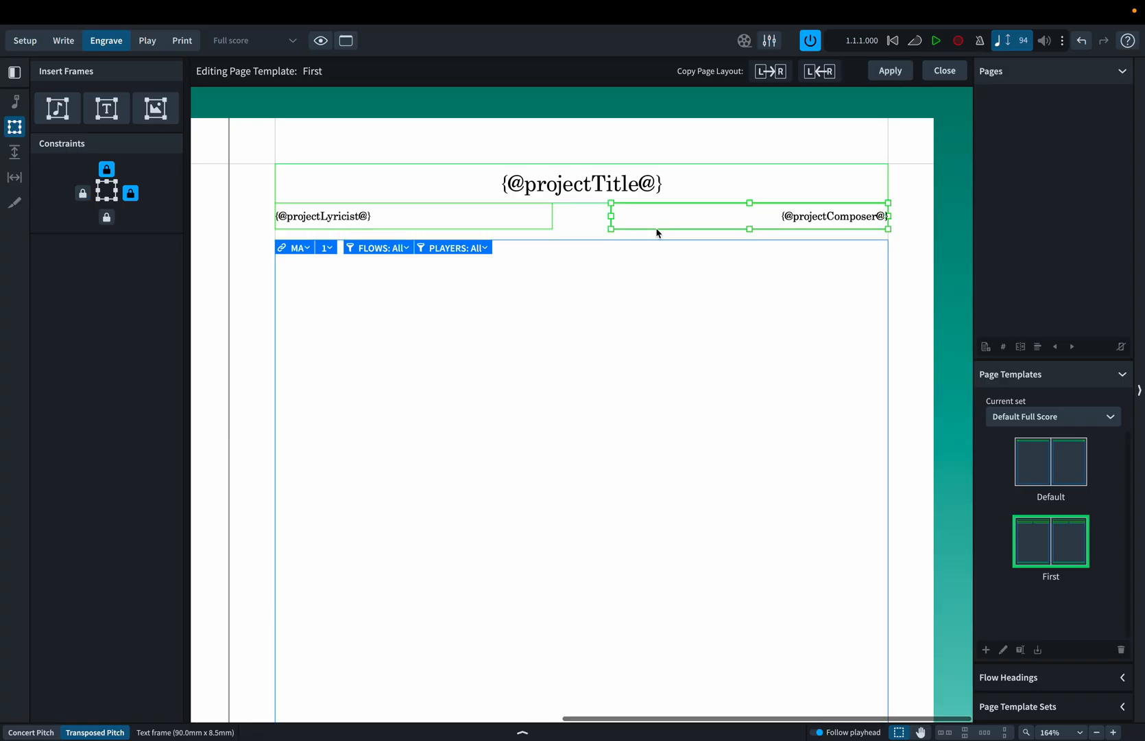
key(alt+Down)
click(506, 226)
key(alt+Down)
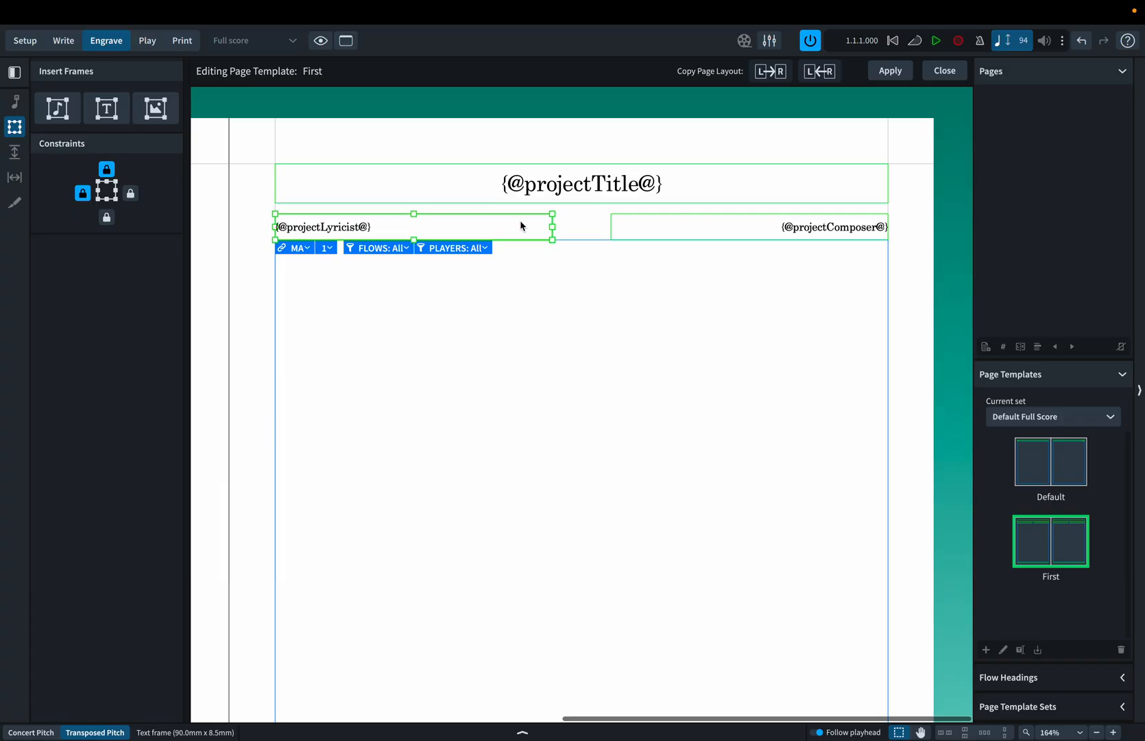
click(583, 204)
drag(583, 204, 583, 213)
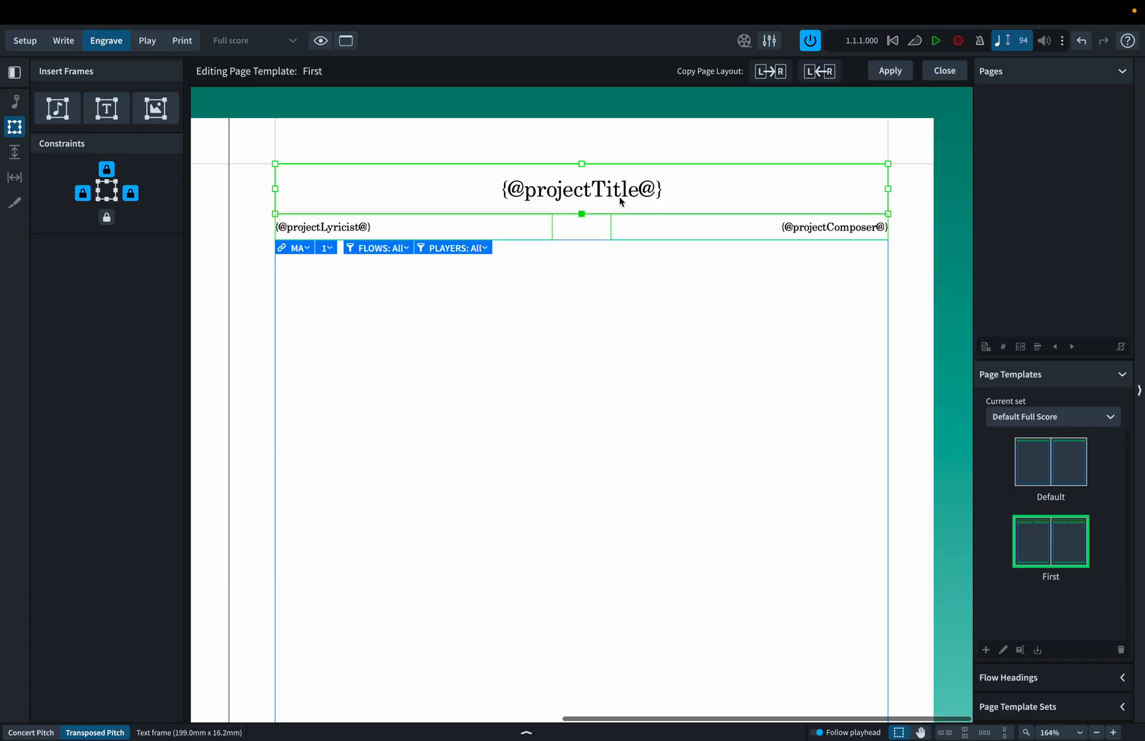
double_click(670, 192)
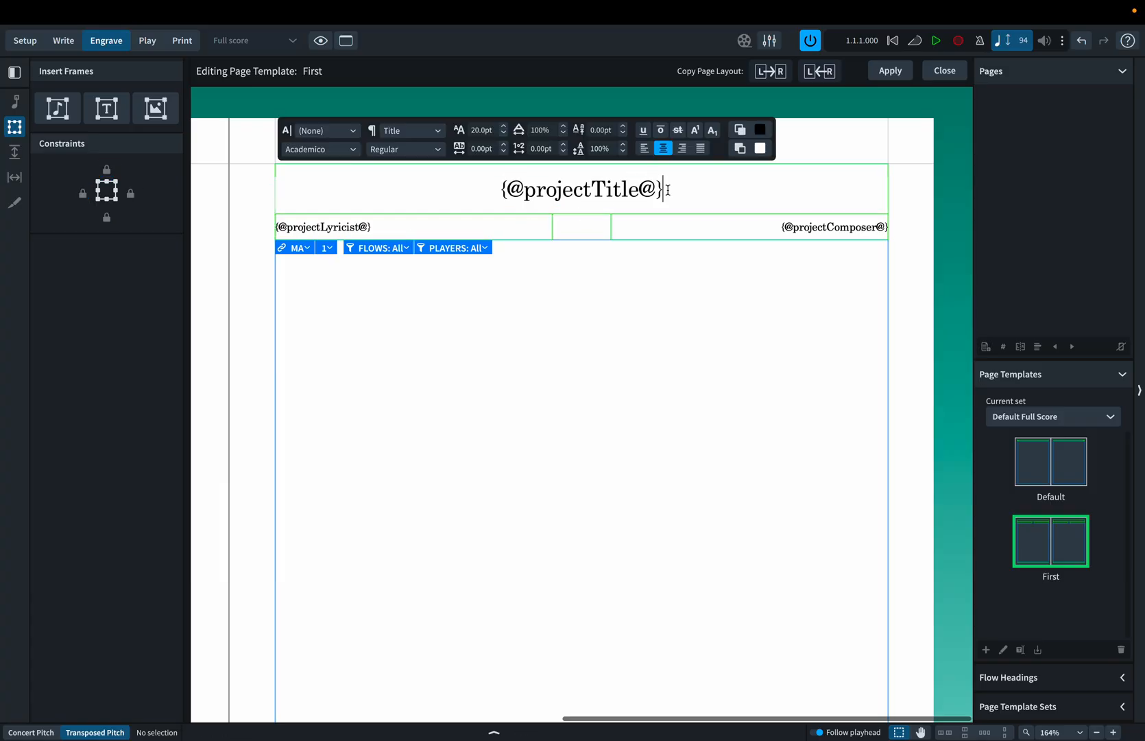
click(597, 230)
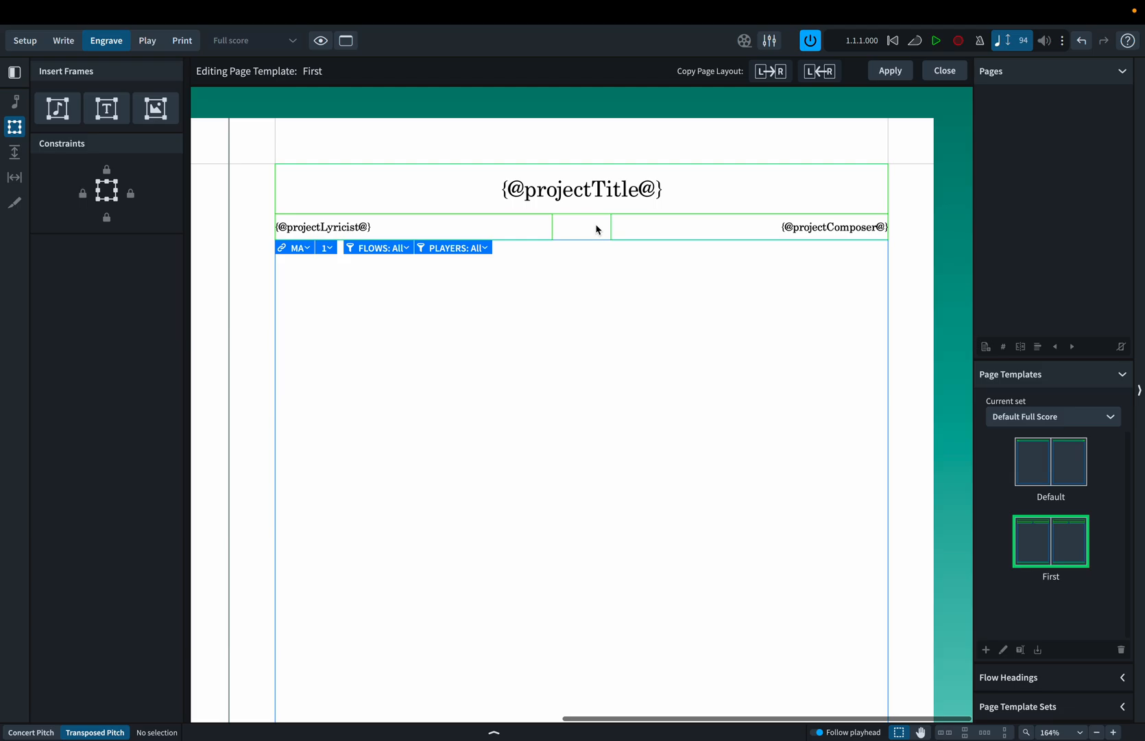
click(600, 214)
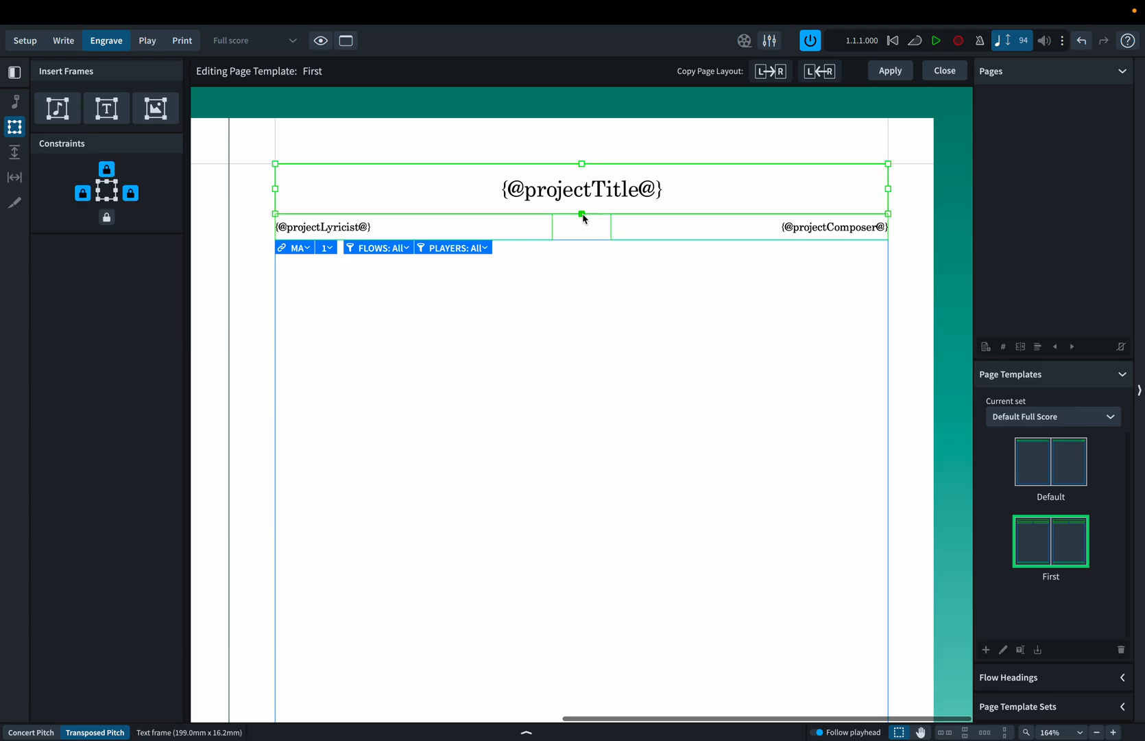
key(ctrl+z)
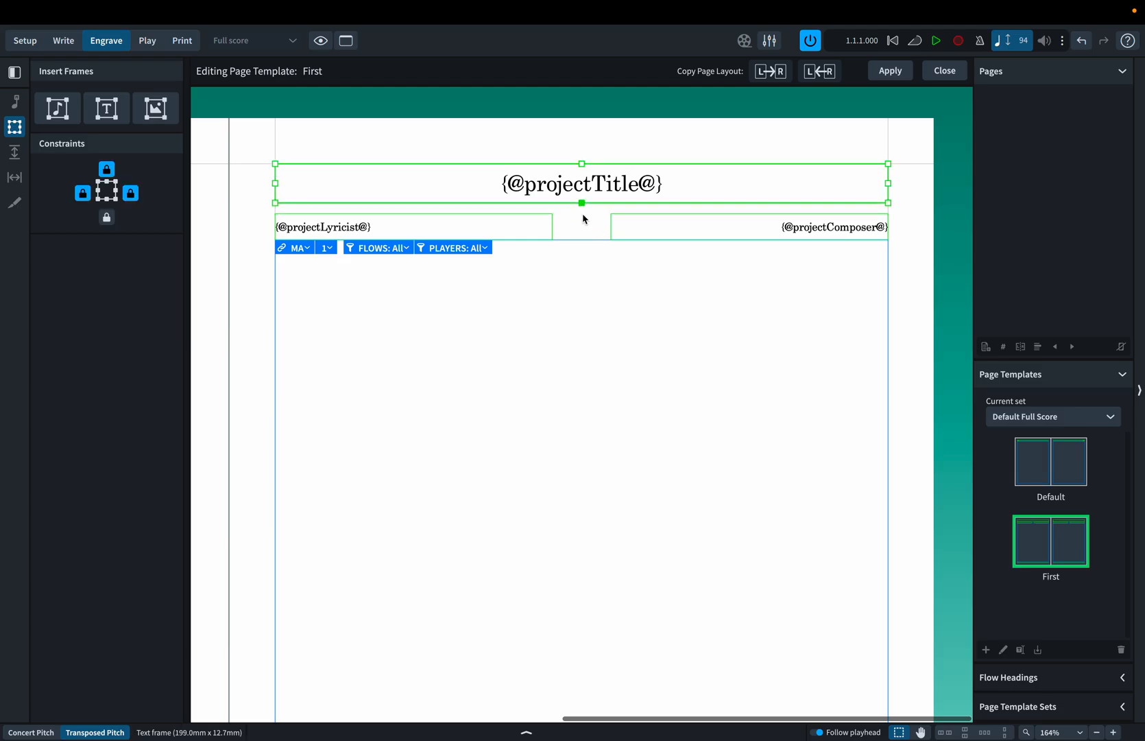
click(641, 222)
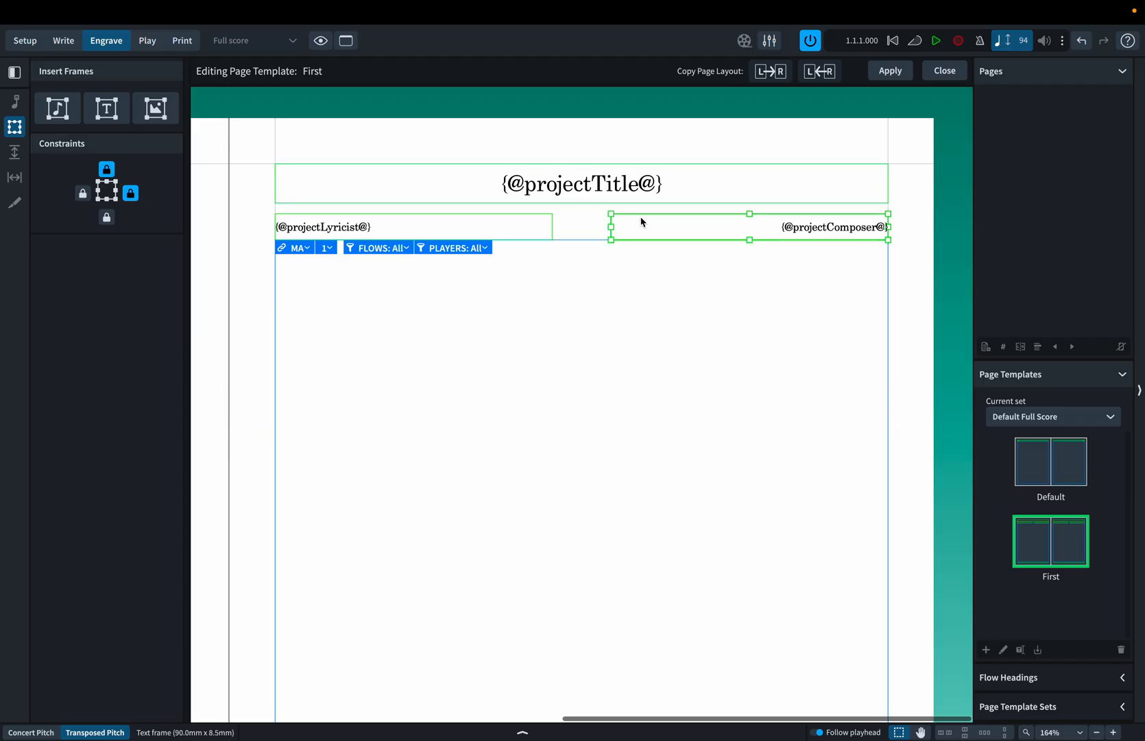
key(alt+Up)
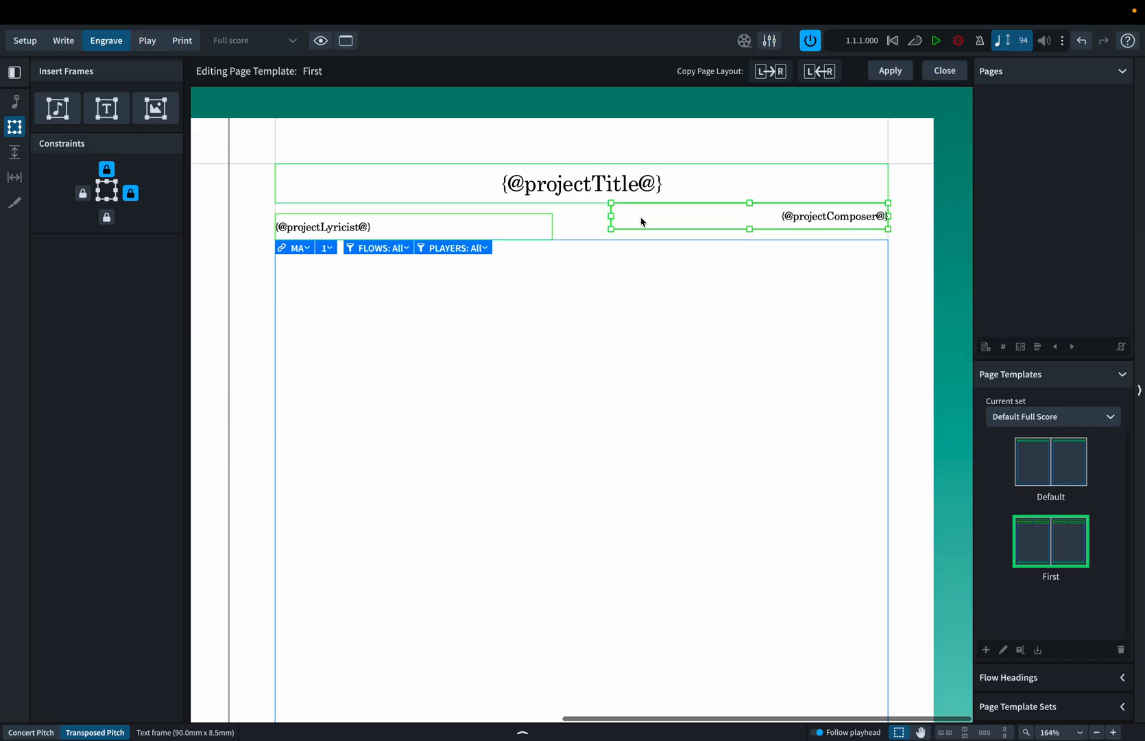
key(alt+Down)
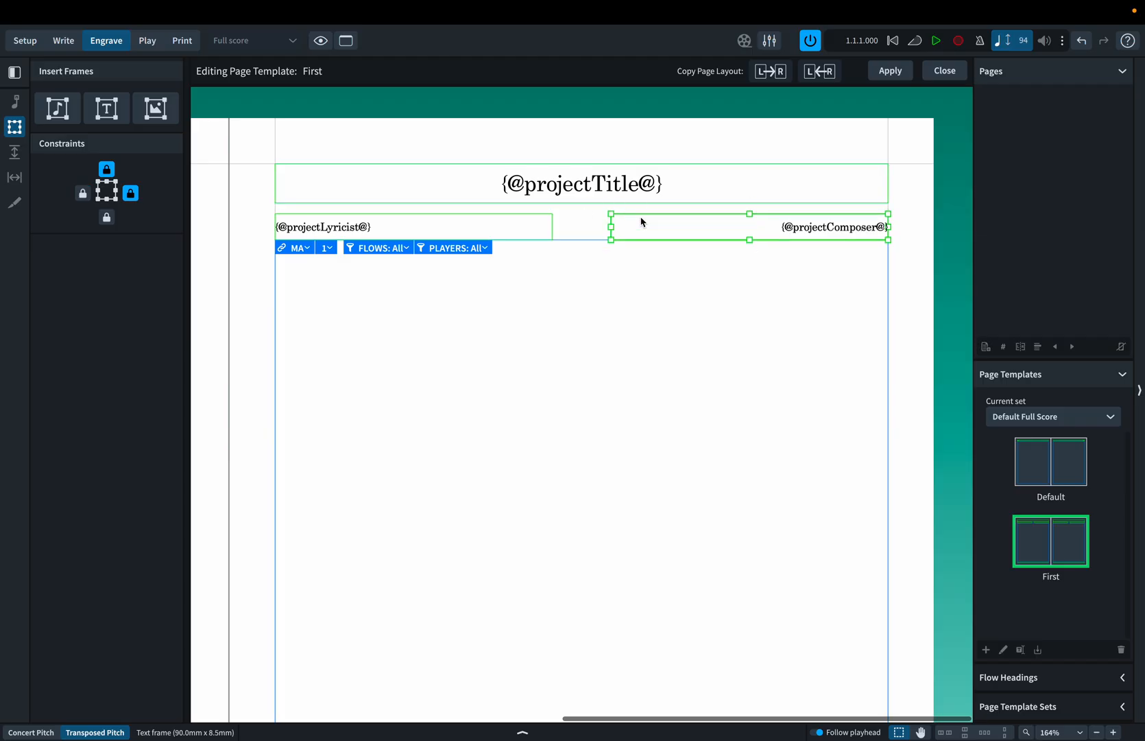
Extend the title frame's bottom edge down to the lyricist and composer frames, making it 16.2 mm high.
click(608, 208)
click(583, 205)
key(alt+Down)
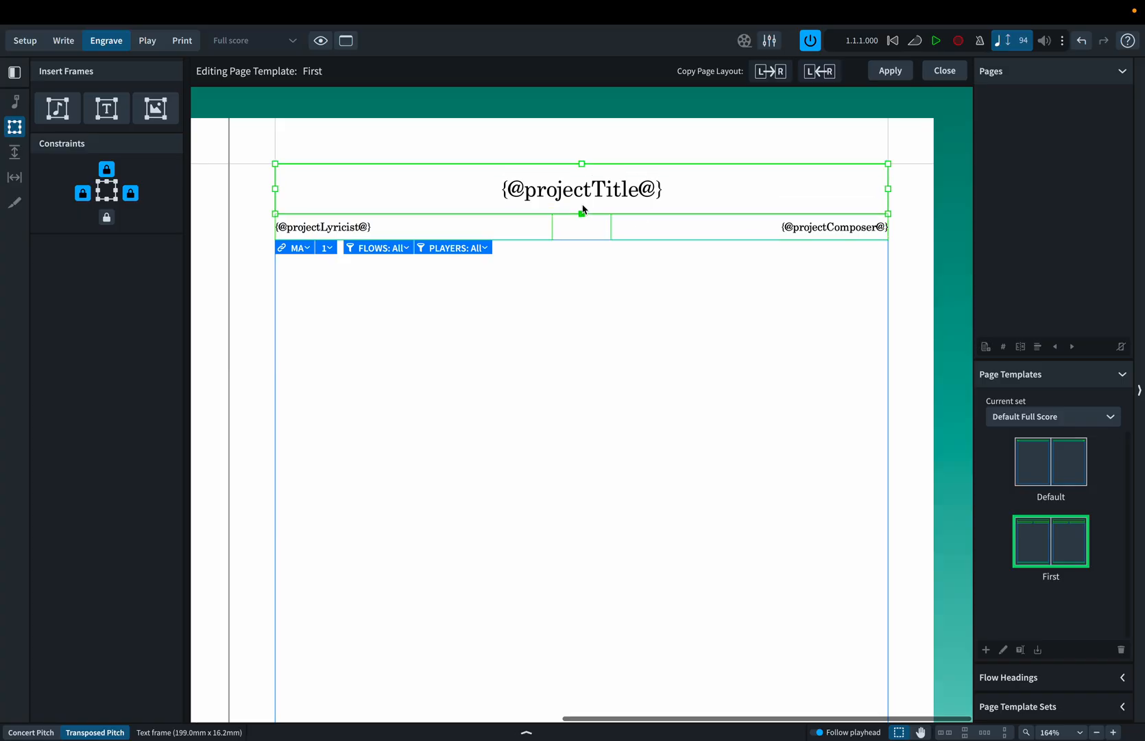
double_click(674, 197)
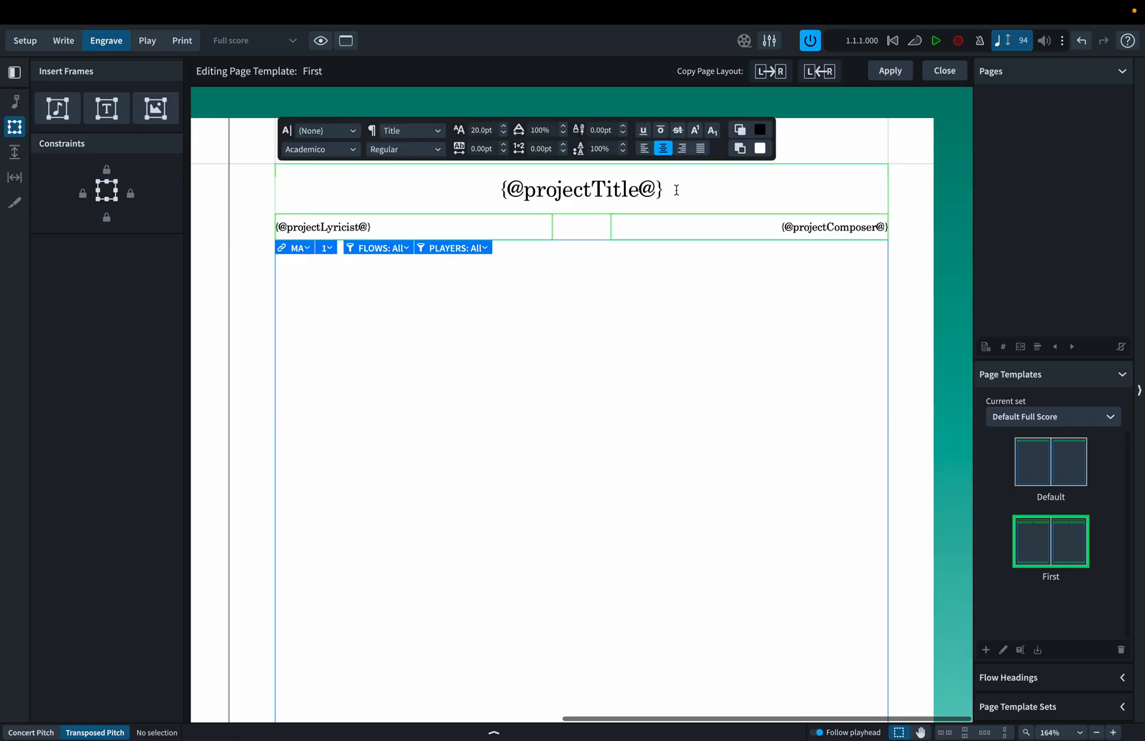
text({})
key(Left)
text(@@)
key(Left)
text(pr)
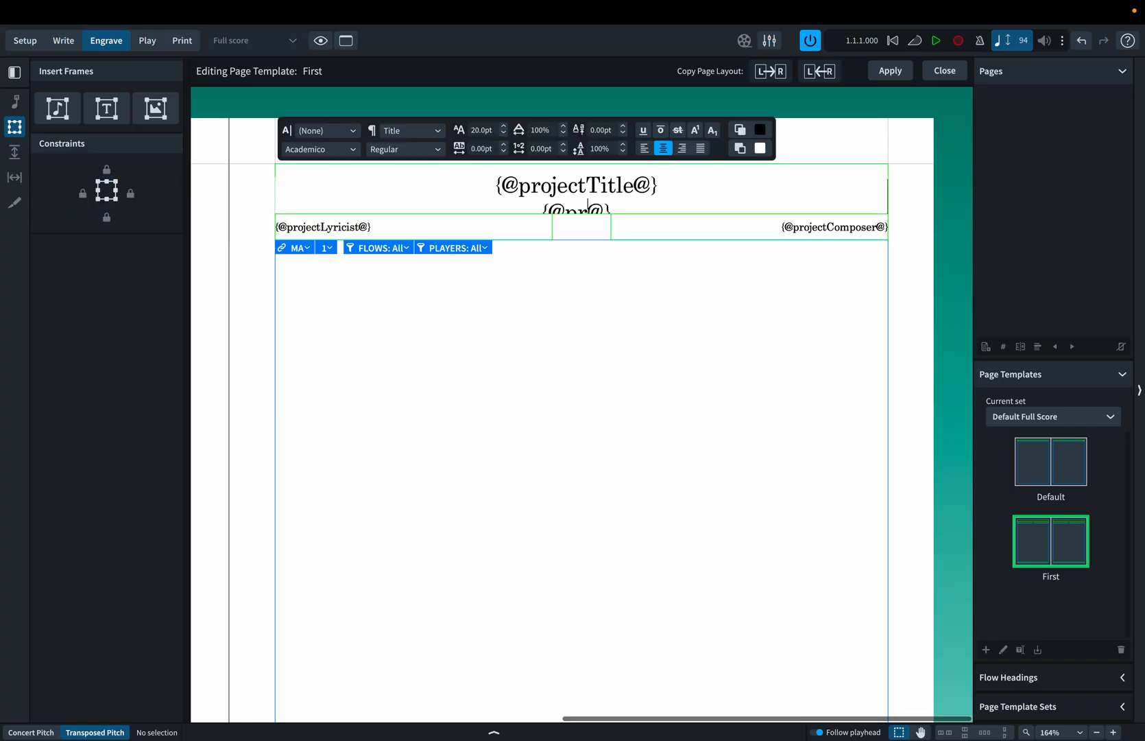
text(ojectSubtitle)
key(Right)
key(Right)
Format the subtitle token line as 12 pt italic and finish editing the text.
key(shift+Home)
click(473, 131)
text(1)
key(Right)
key(Right)
key(BackSpace)
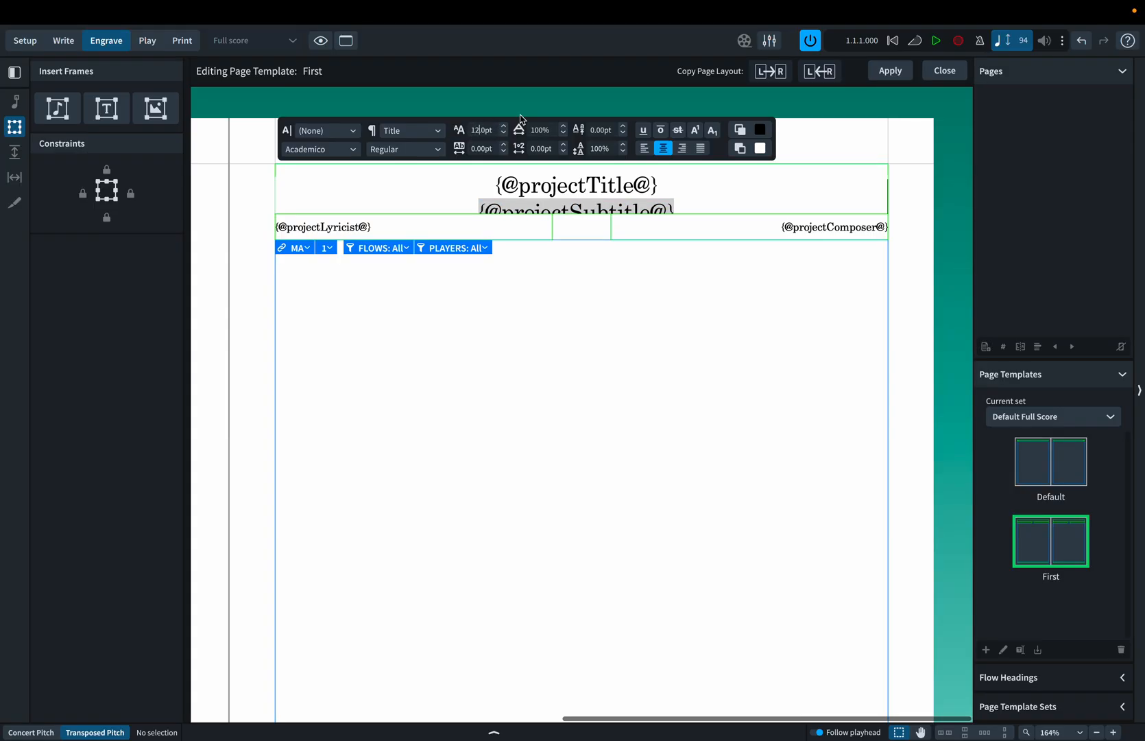
key(Return)
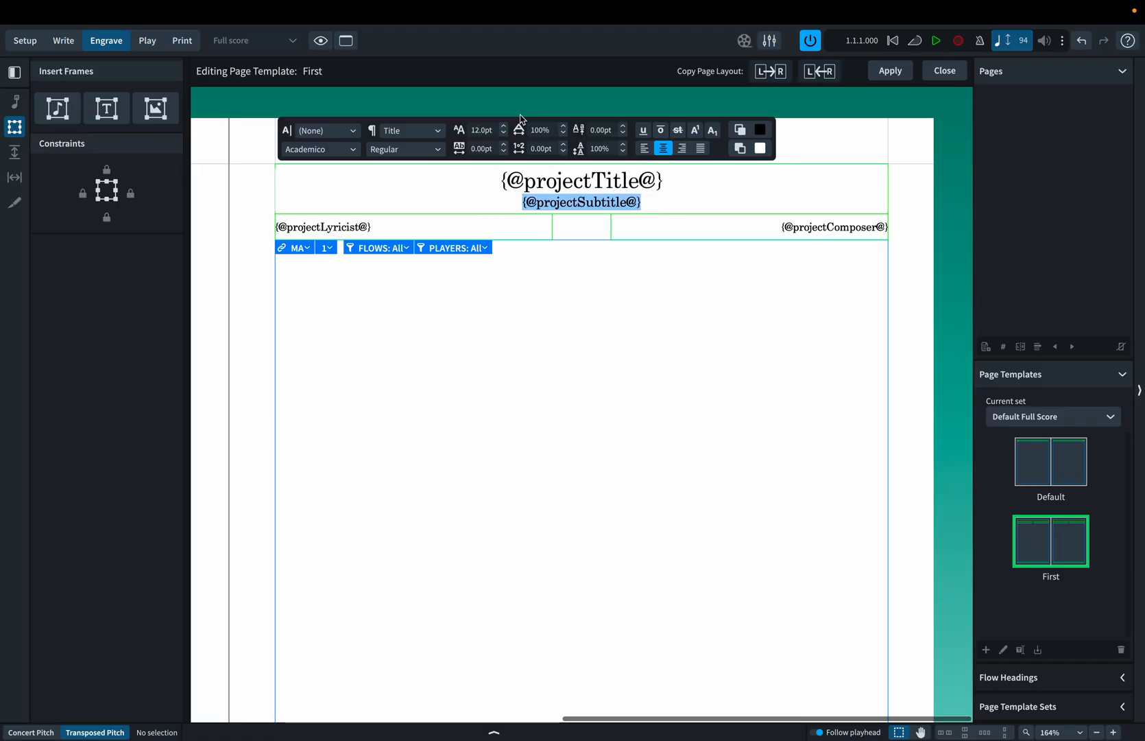
key(ctrl+i)
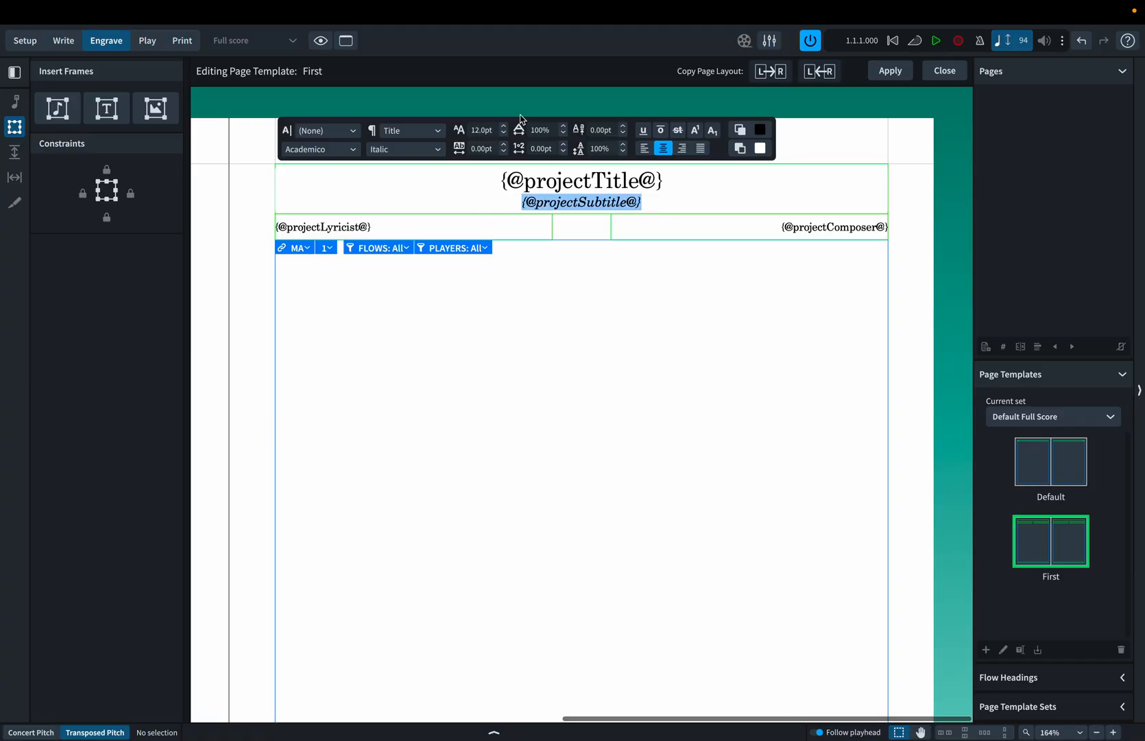
click(606, 338)
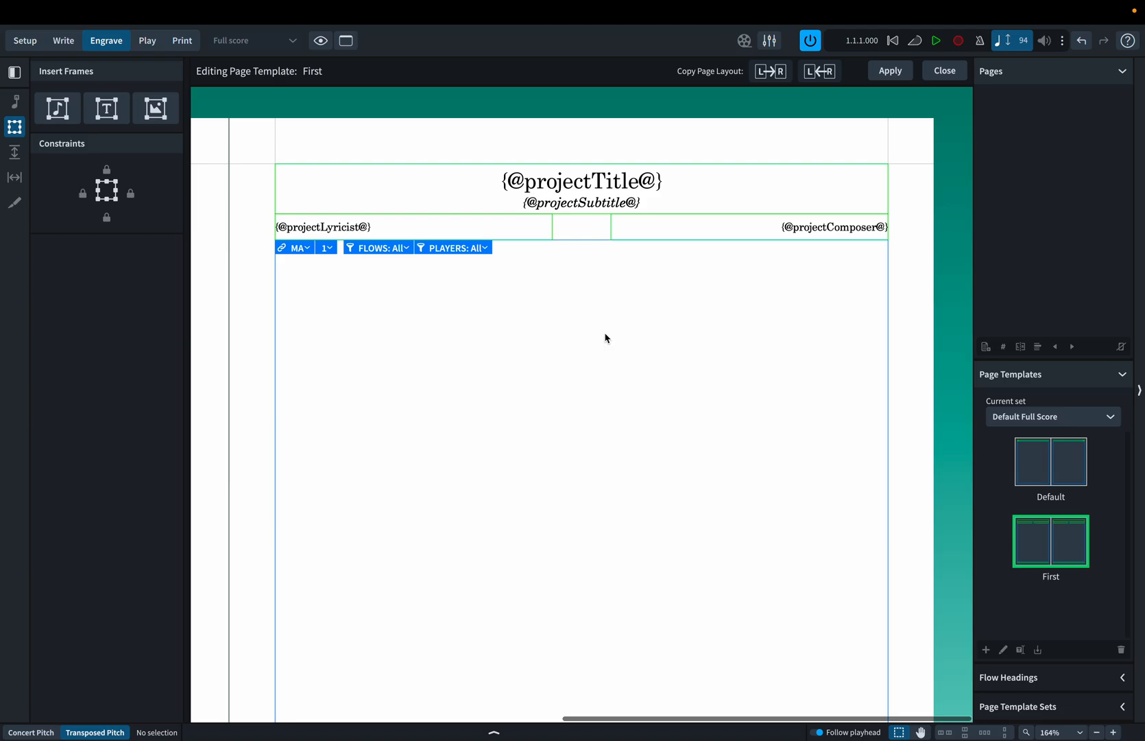
Raise the copyright frame's top edge to make it 8.1 mm high, and apply and close the First page template.
scroll(606, 337, down, 5)
click(586, 635)
click(583, 630)
key(alt+Up)
key(alt+Up)
key(alt+Up)
key(alt+Up)
key(alt+Up)
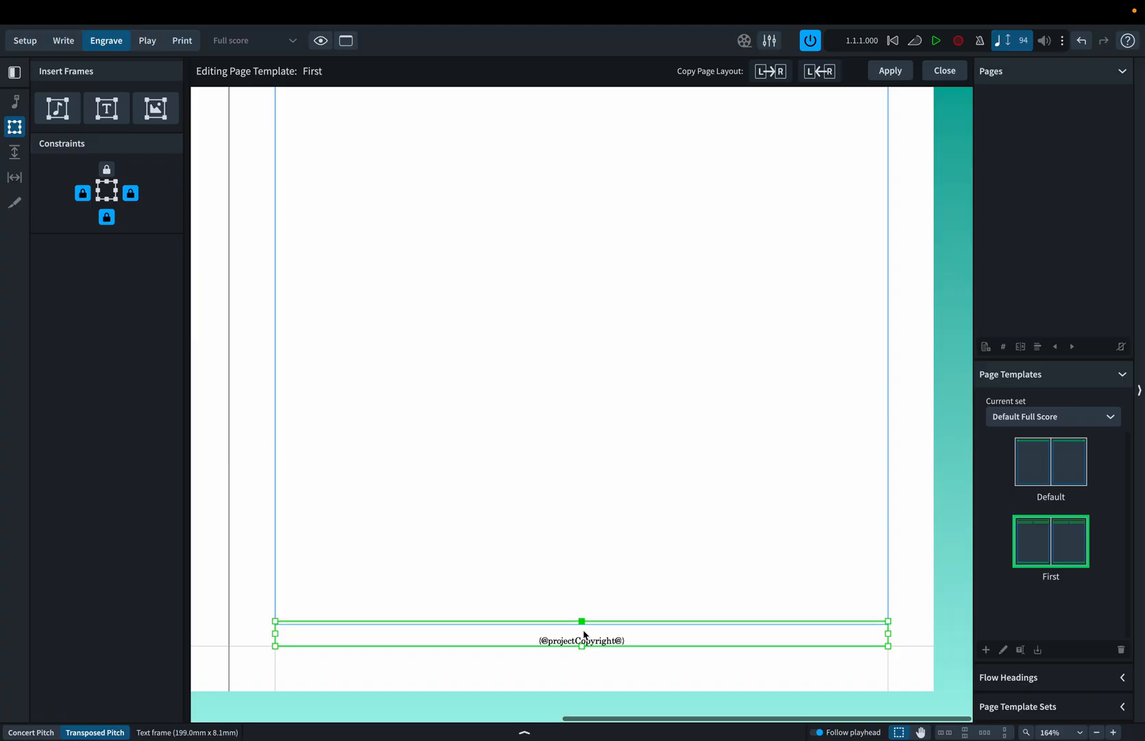
click(607, 516)
click(882, 72)
click(946, 70)
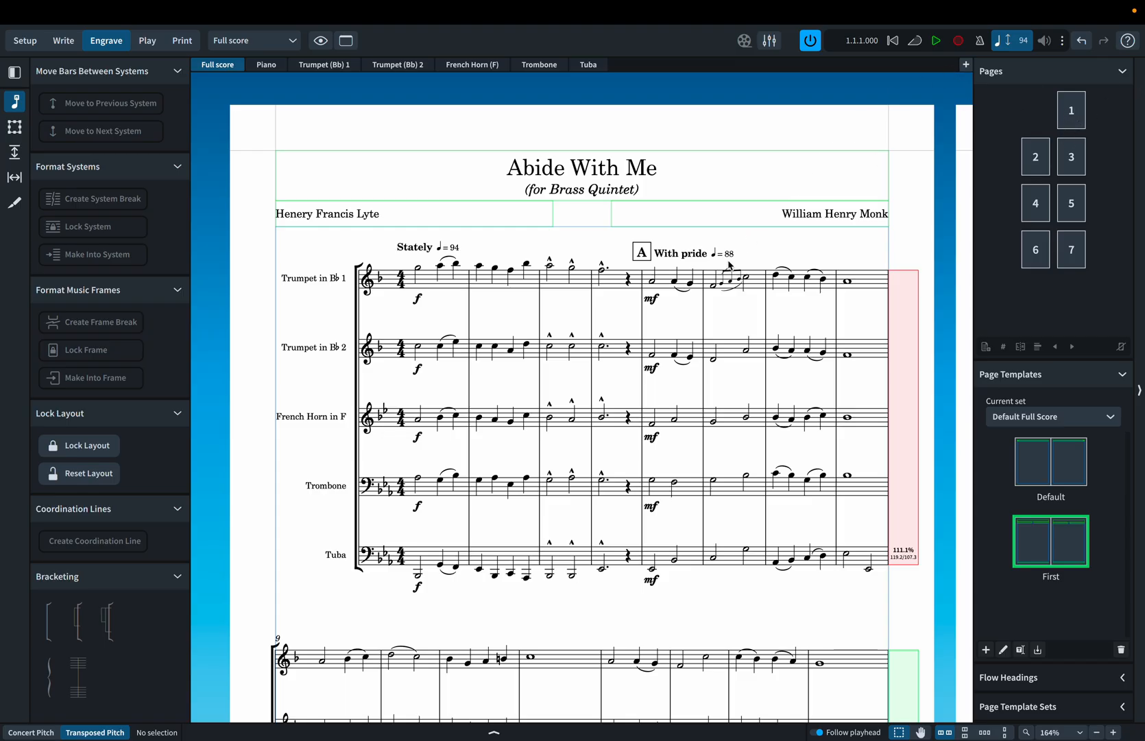
Check the first page's heading against the project info, and look over the headers on the following pages.
key(ctrl+minus)
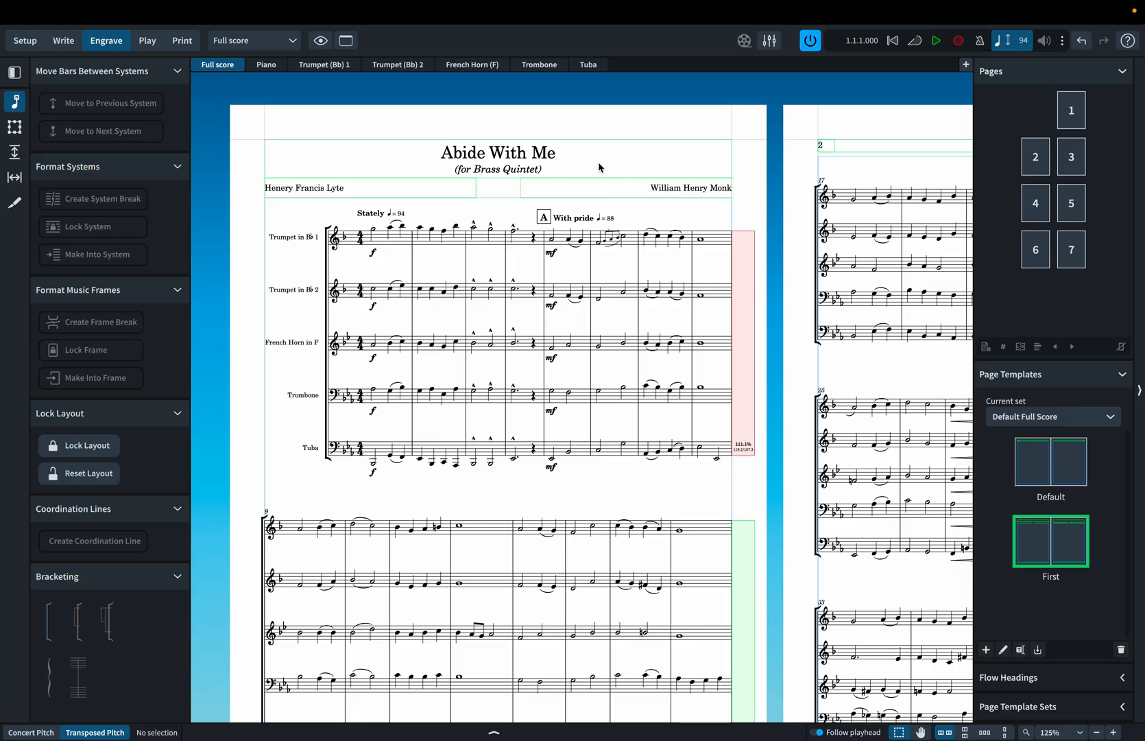
key(super+i)
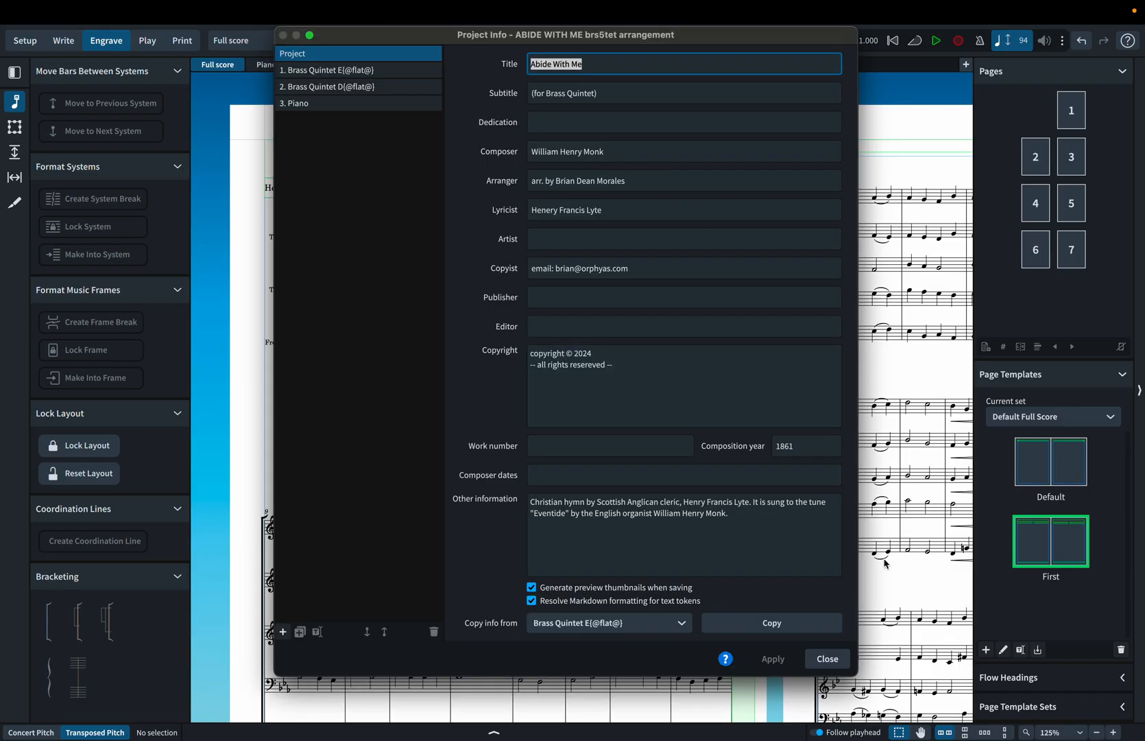
click(827, 658)
scroll(778, 447, right, 2)
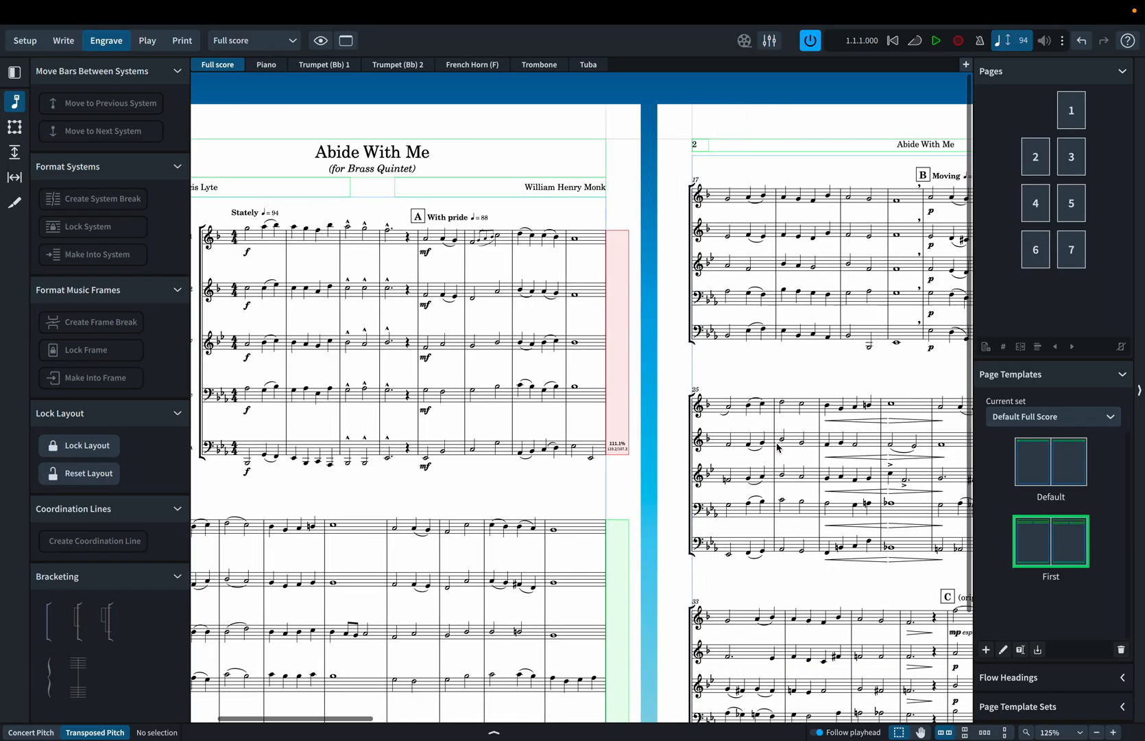
scroll(778, 447, left, 3)
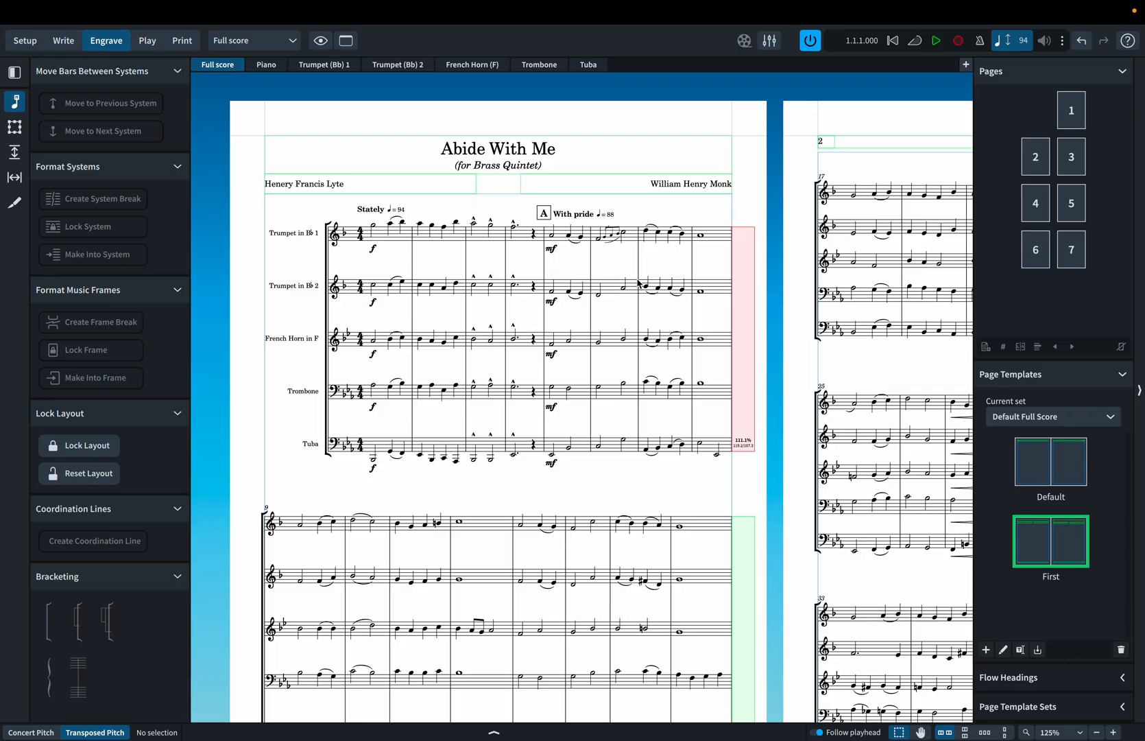
scroll(637, 282, right, 10)
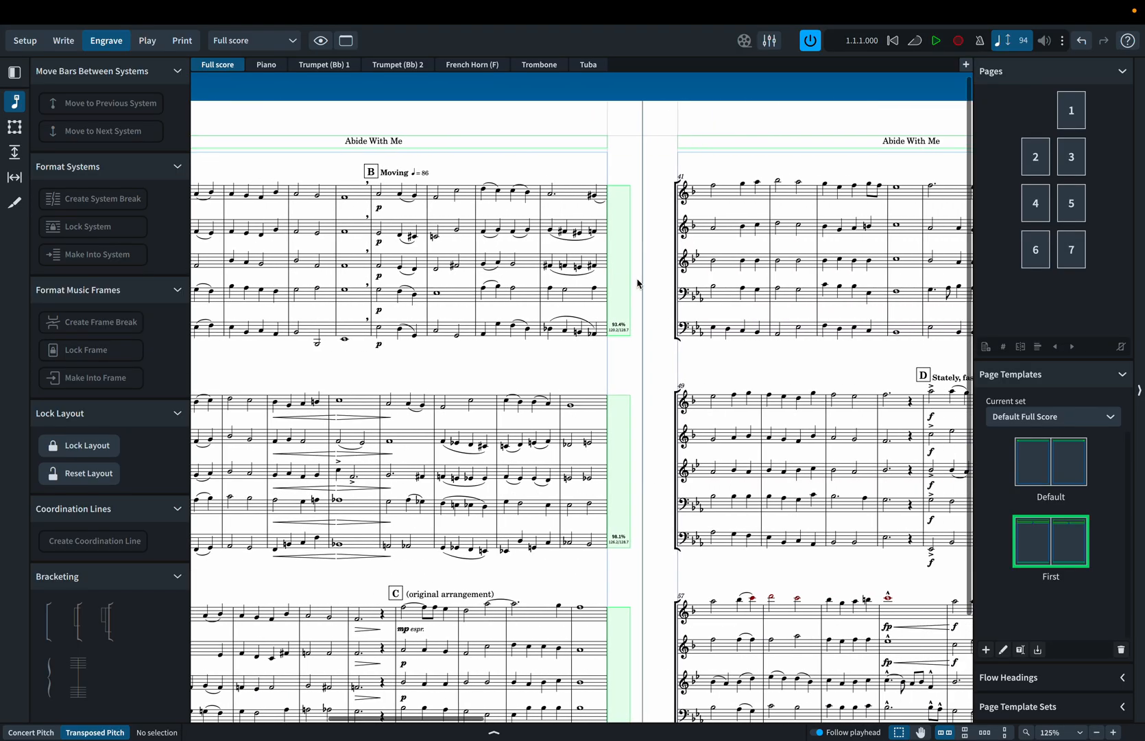
In the Full score's layout options, use the First page template for any flow starting at top of page, and apply it.
scroll(638, 282, right, 8)
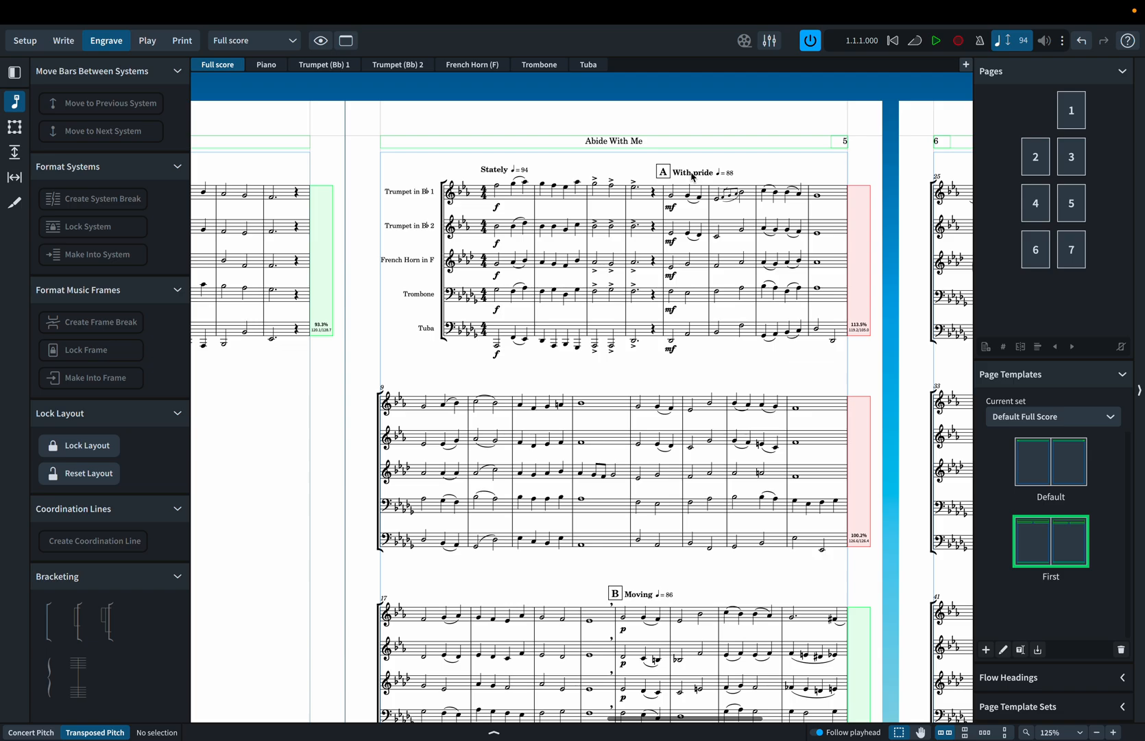
key(Home)
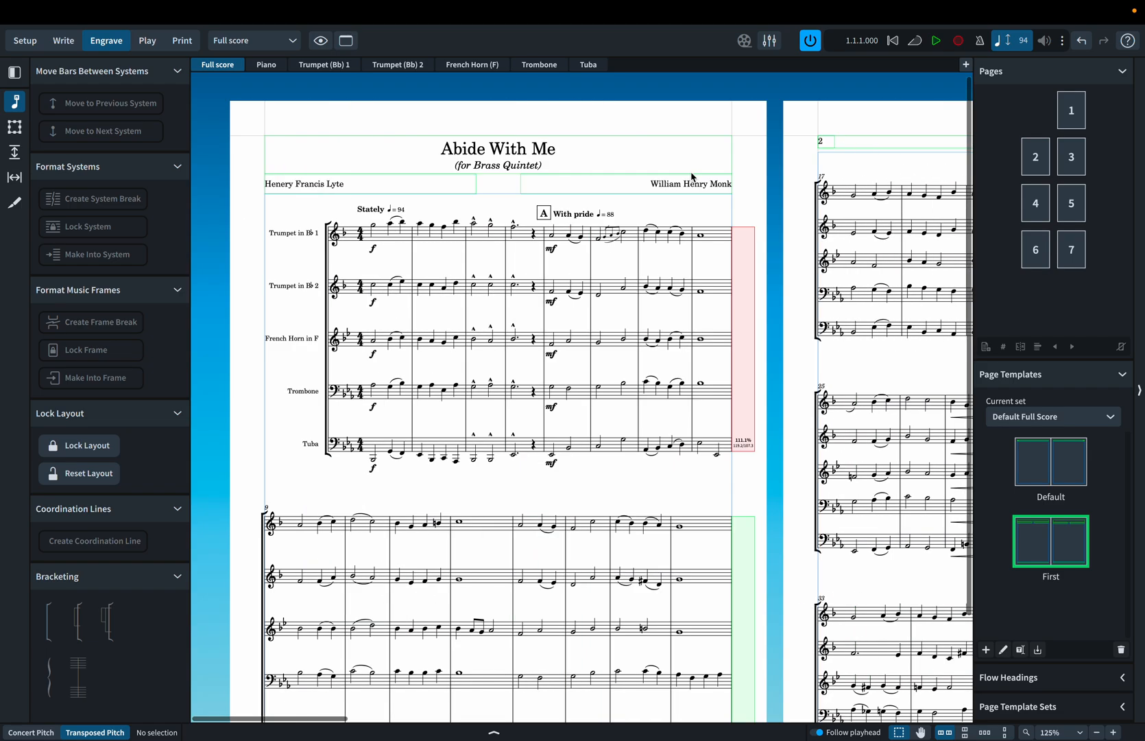
scroll(697, 301, right, 20)
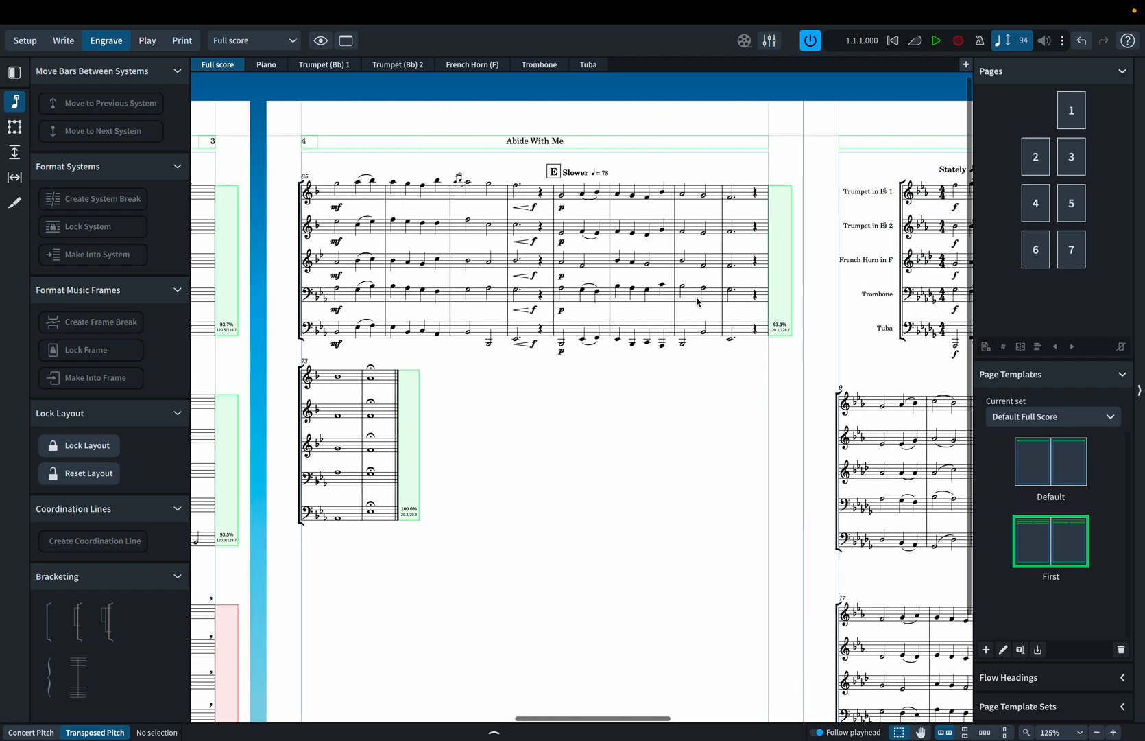
scroll(697, 301, right, 8)
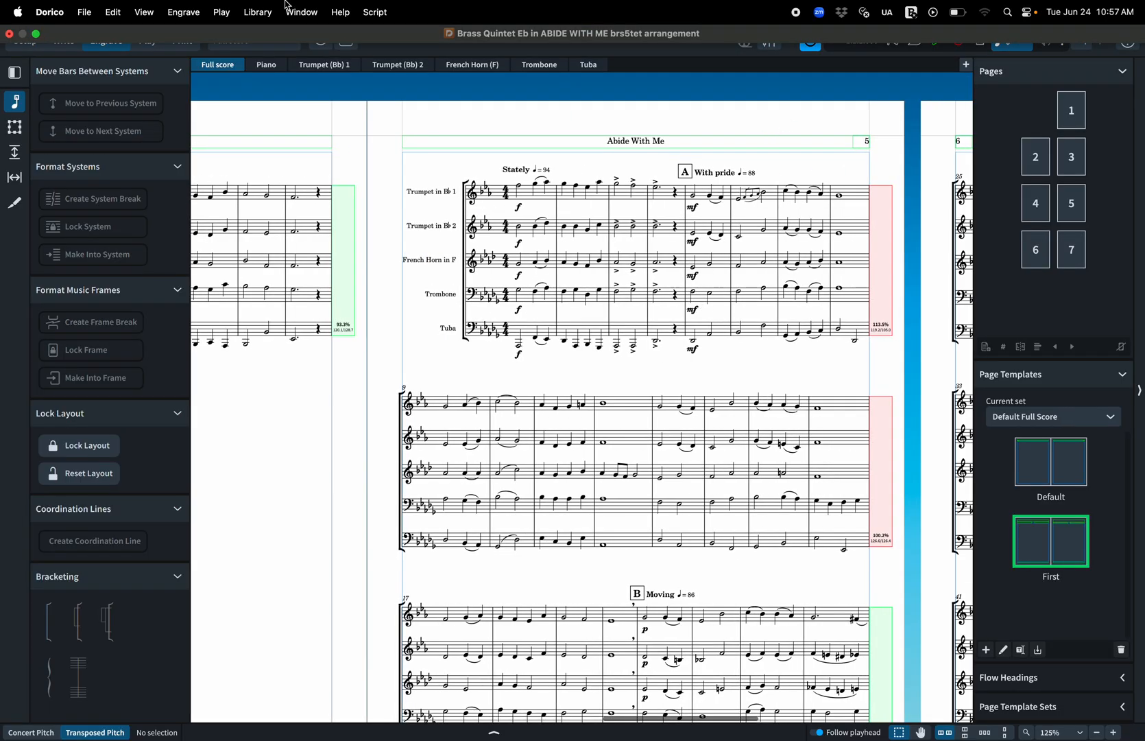
click(257, 12)
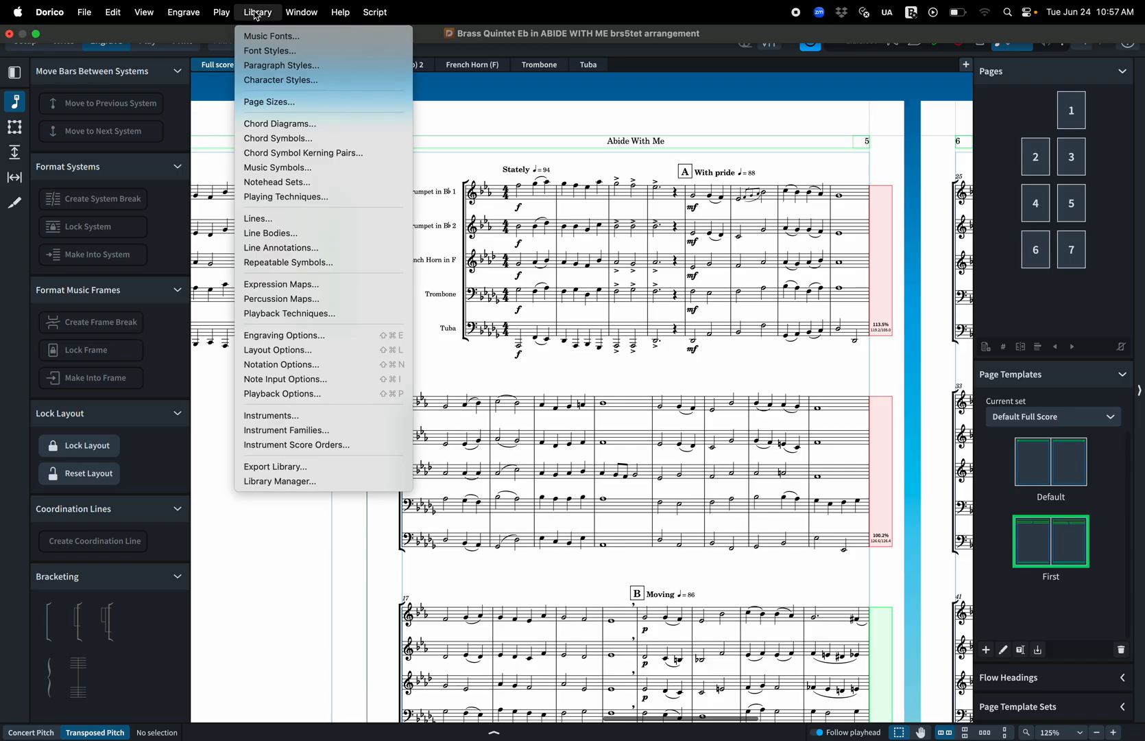
click(311, 353)
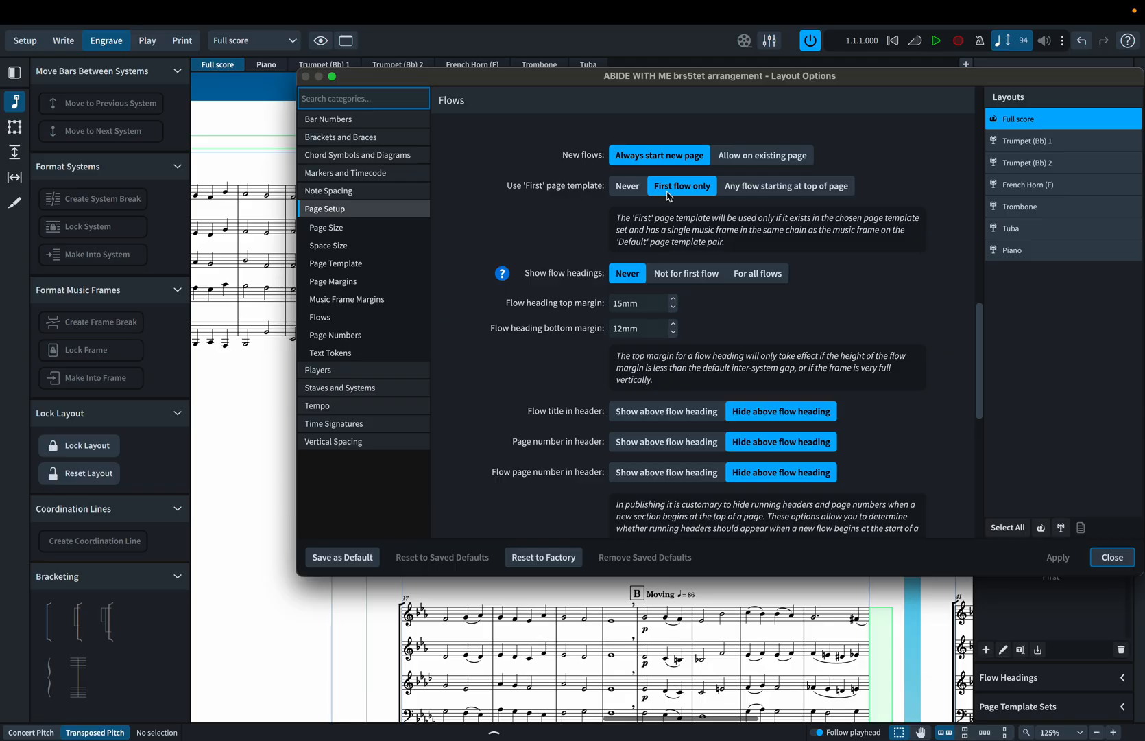
click(773, 195)
click(1070, 559)
click(1111, 558)
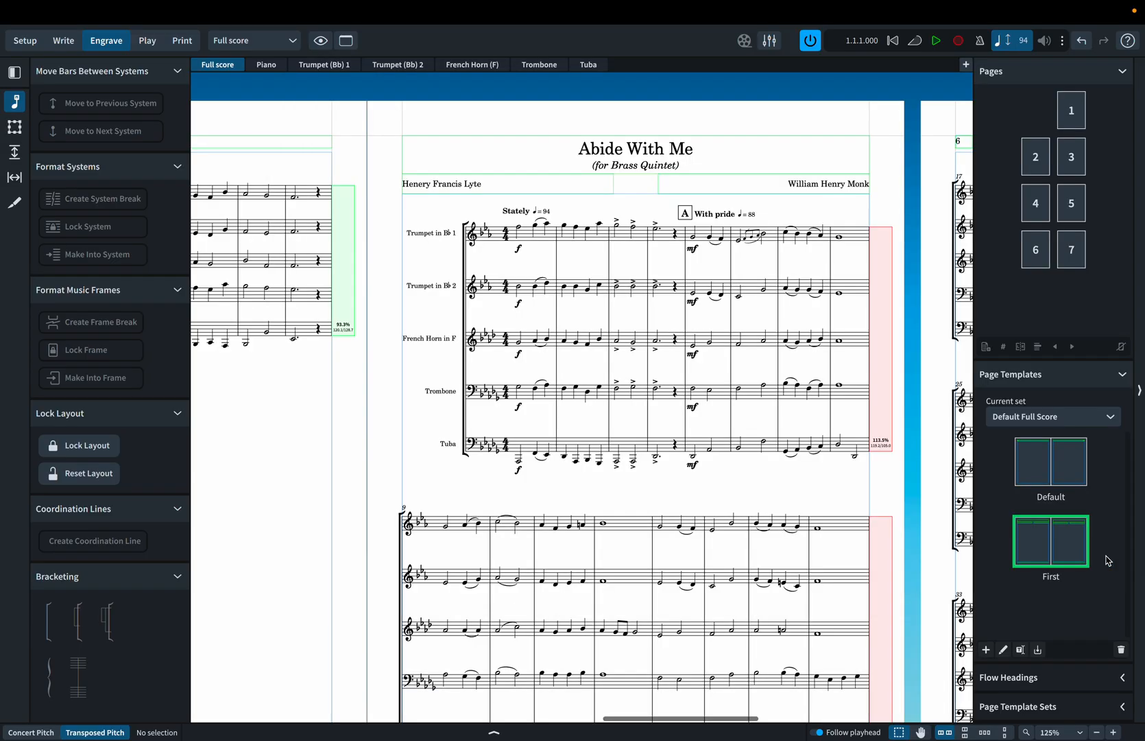
Examine the second flow's opening page, the available flow heading templates and the flow entries in the project info.
key(x)
key(x)
key(z)
key(z)
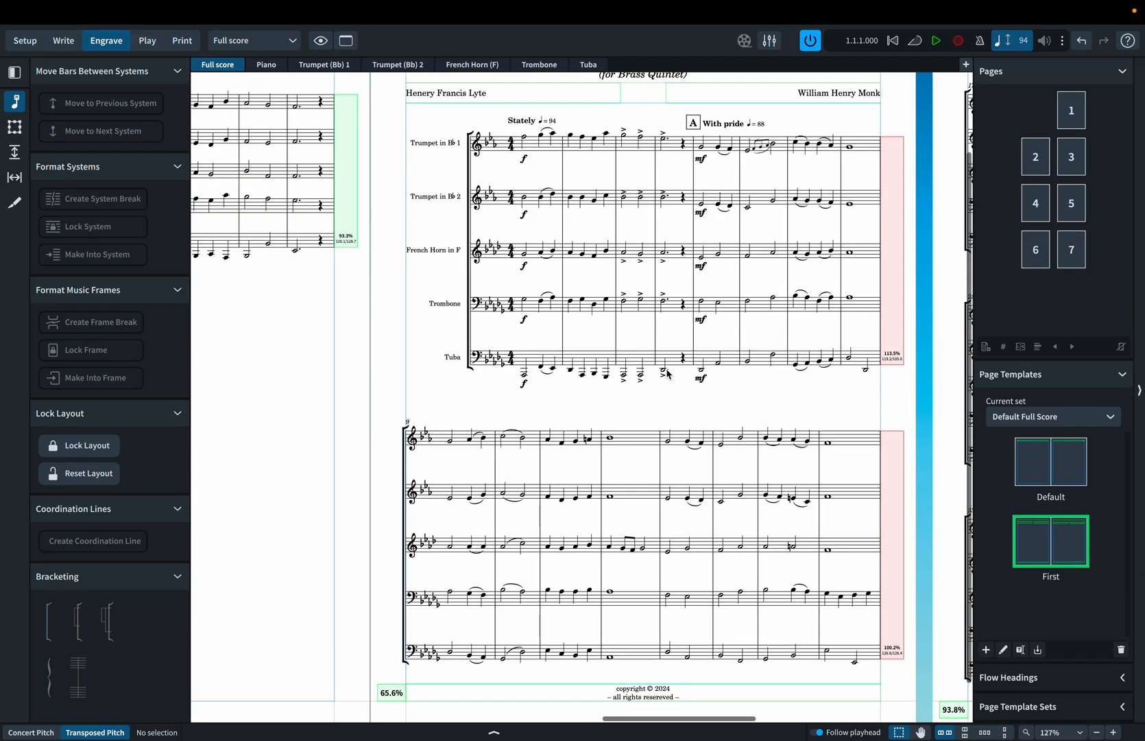
scroll(668, 374, up, 3)
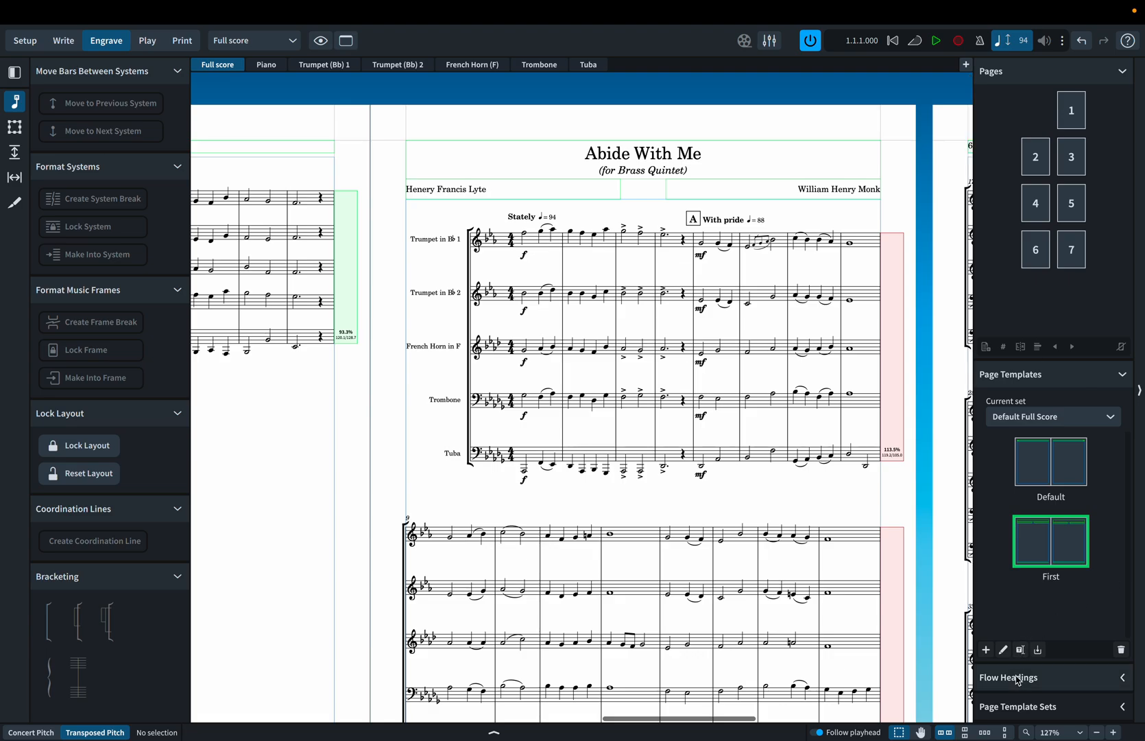
click(1019, 678)
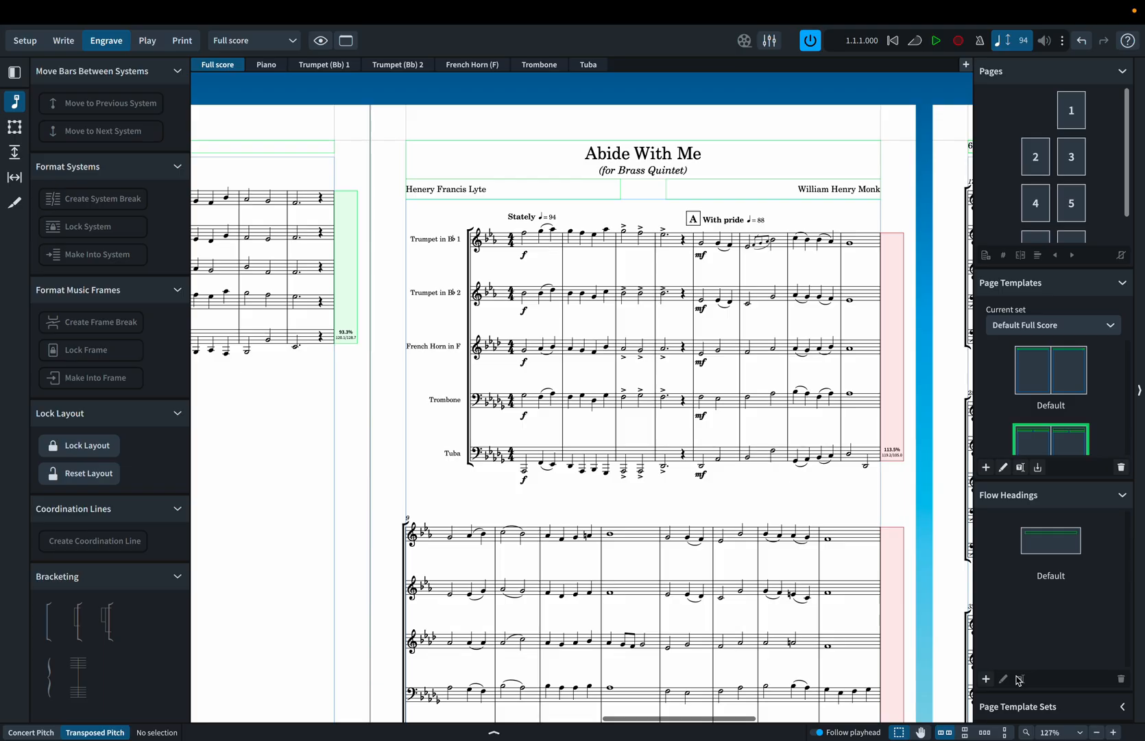
double_click(766, 154)
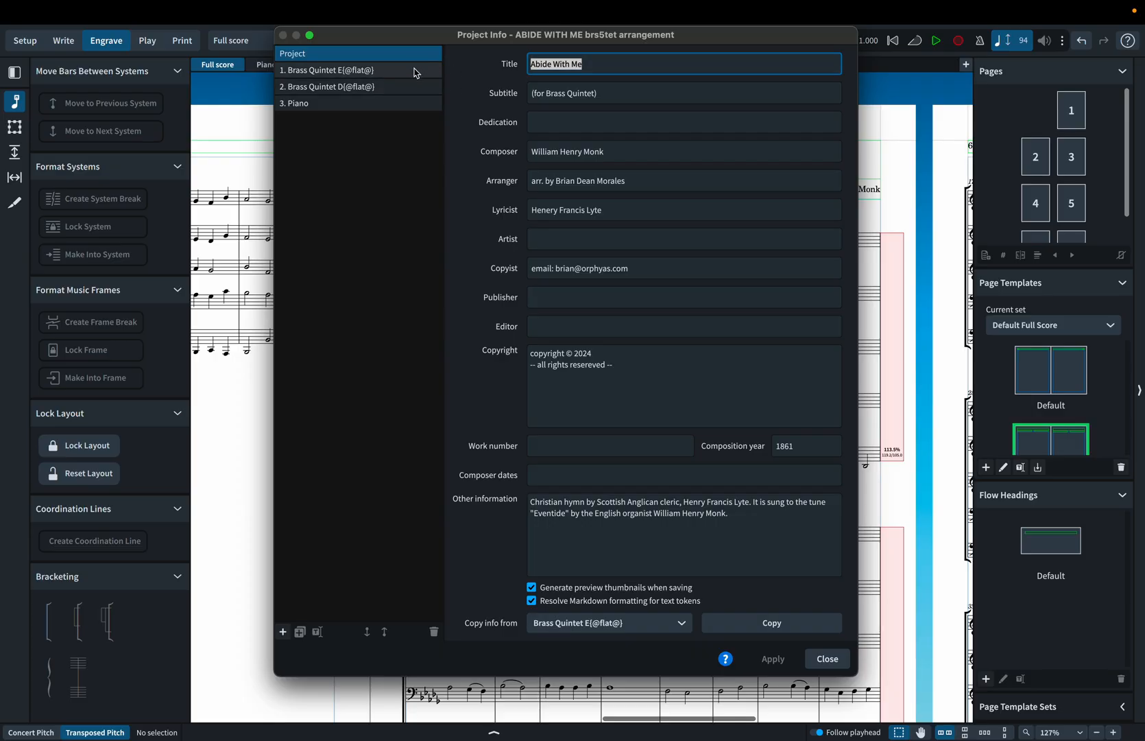
click(831, 660)
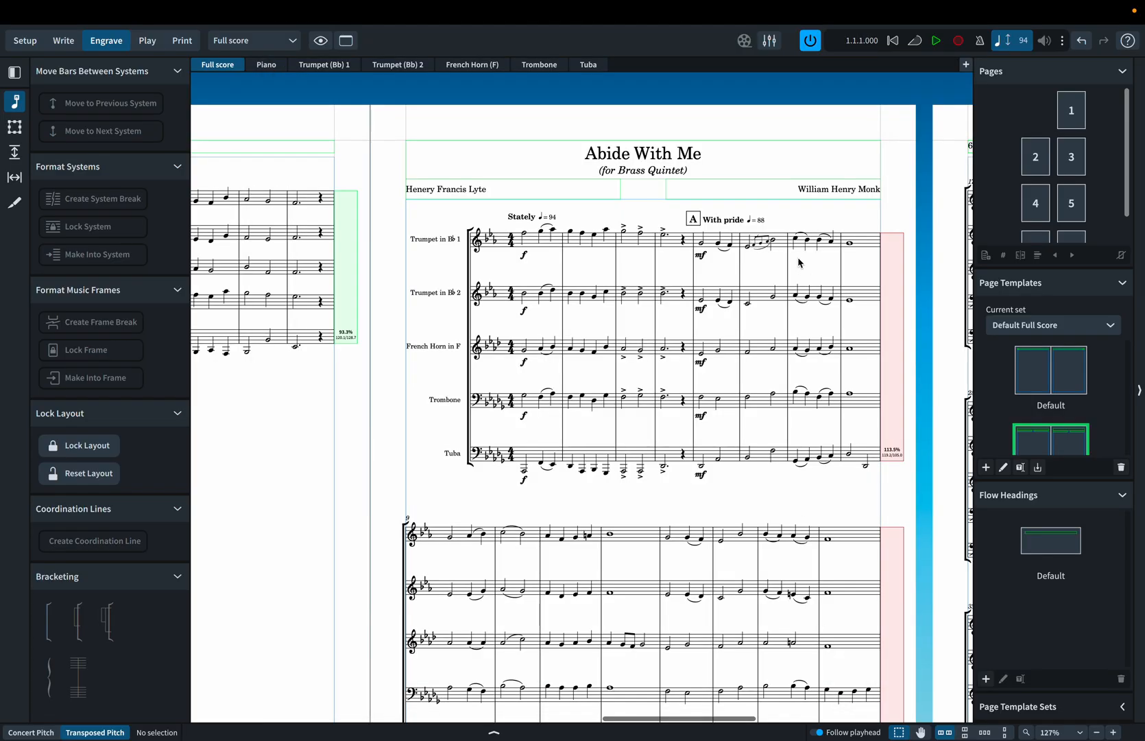
Set the Full score layout to show flow headings for all flows, and apply the change.
key(super+minus)
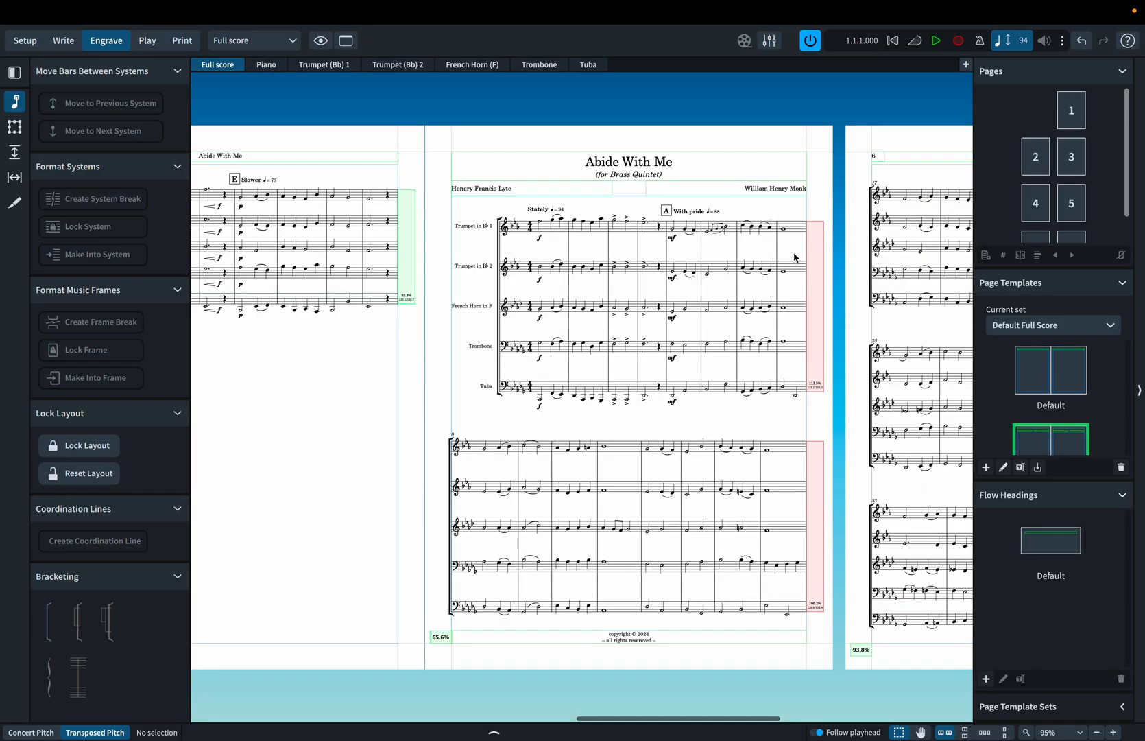
mouse_move(299, 5)
click(258, 12)
click(332, 354)
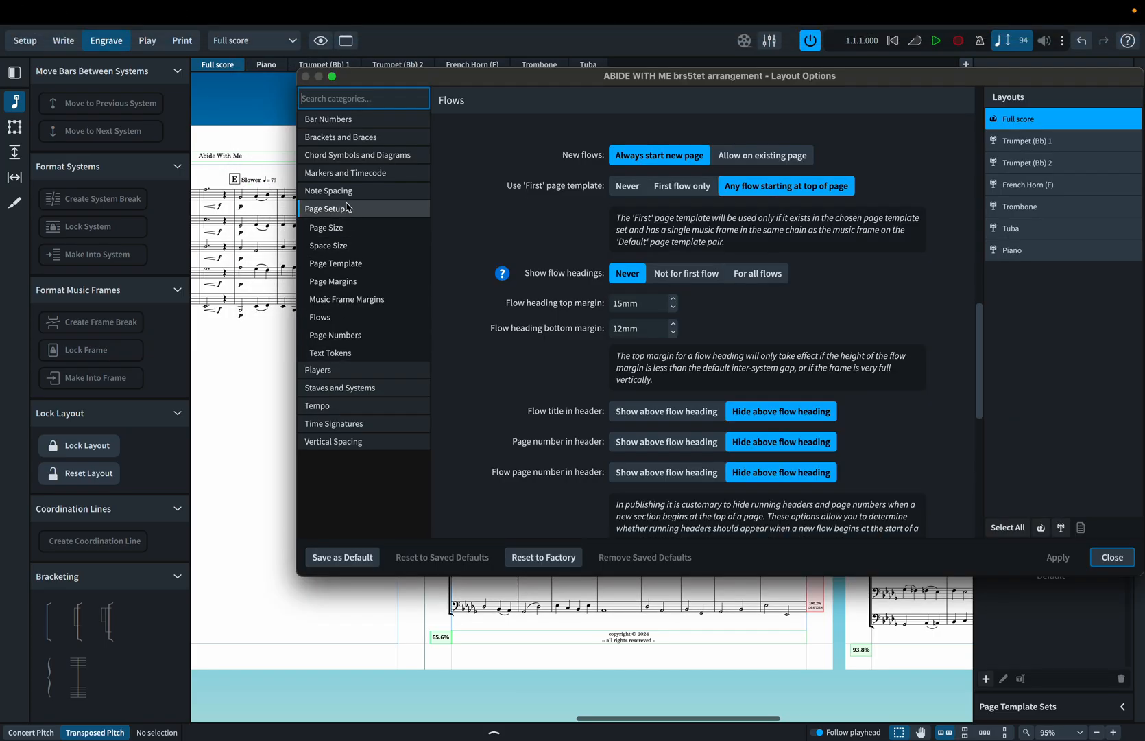
click(344, 318)
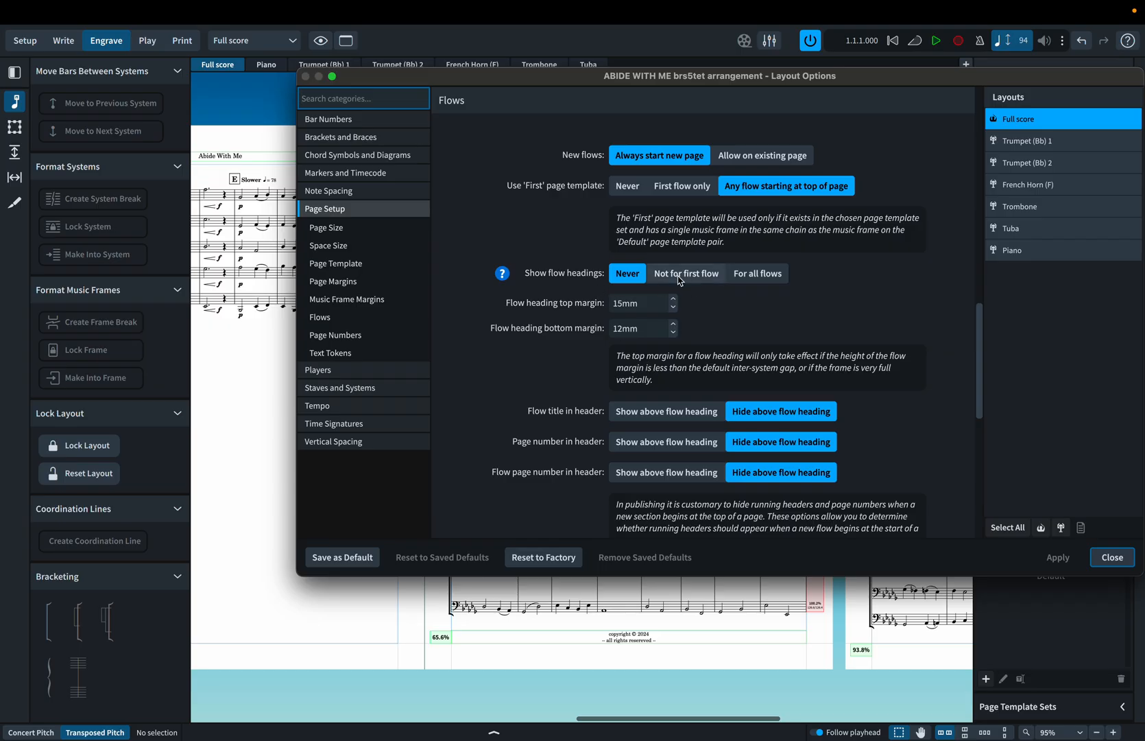
click(763, 275)
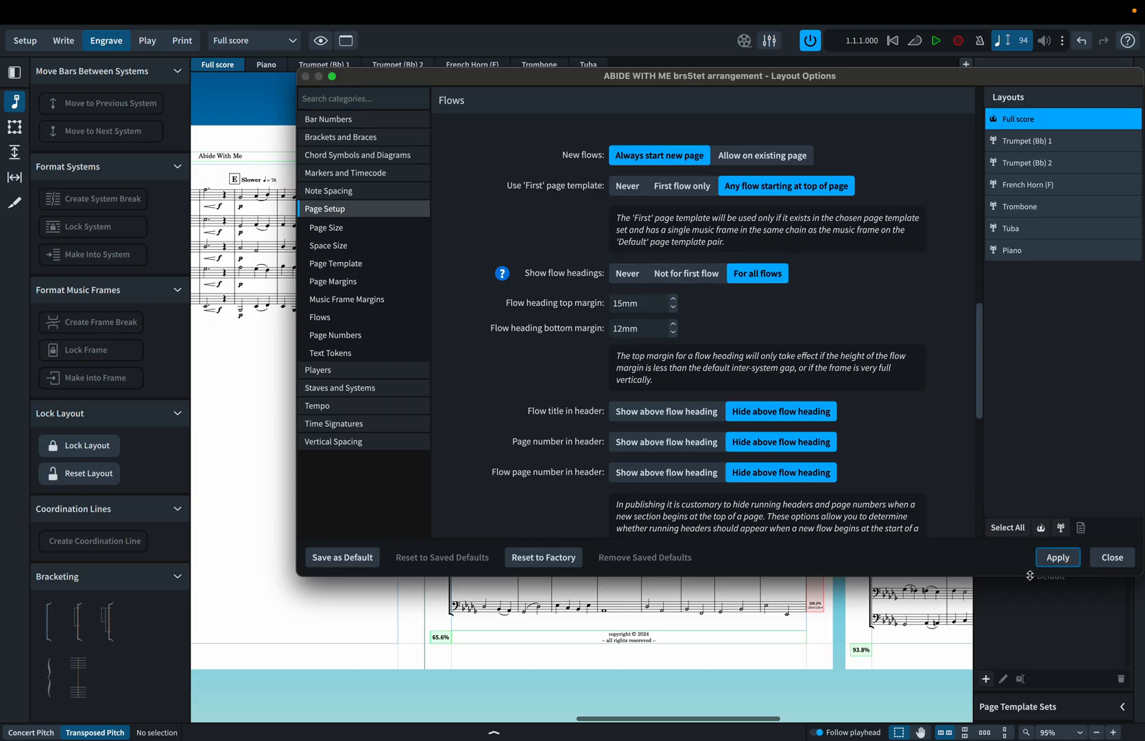
click(1076, 563)
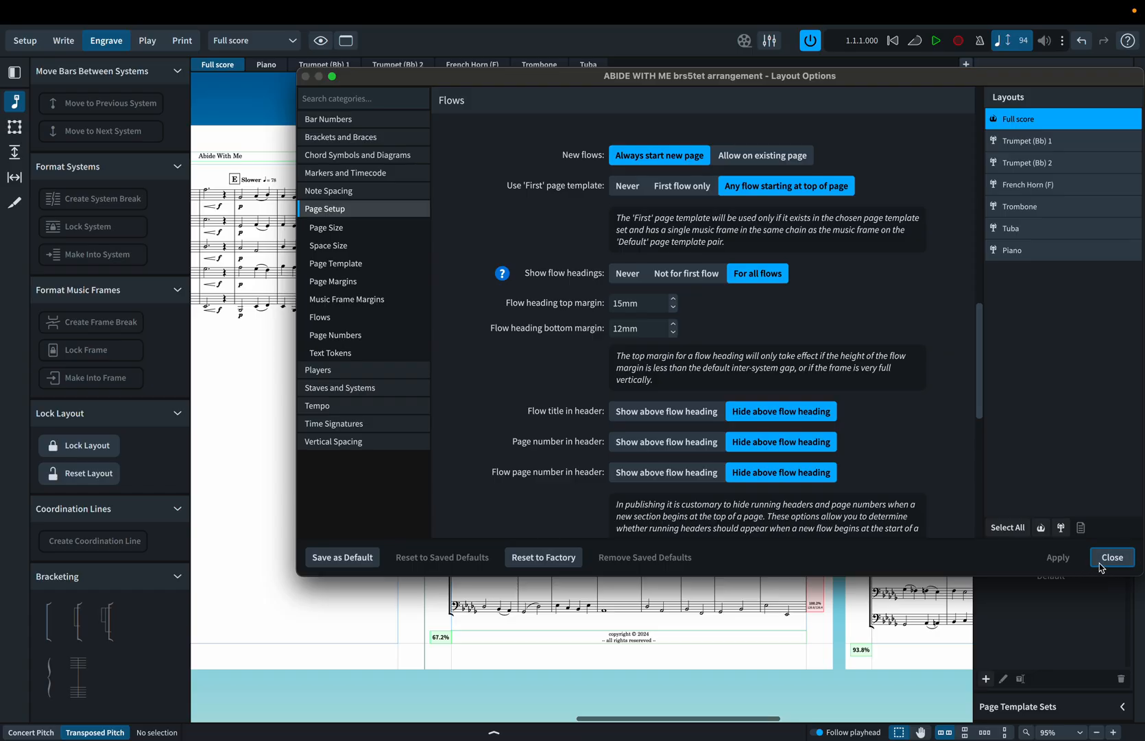
click(1101, 566)
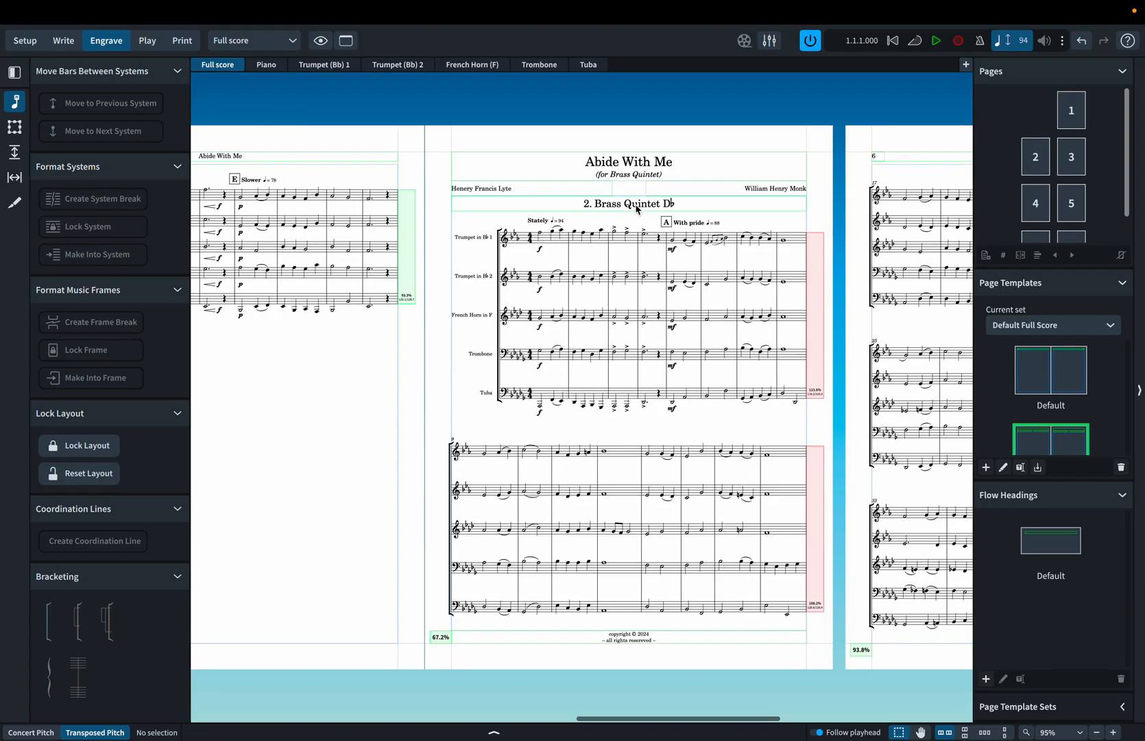
scroll(634, 213, left, 20)
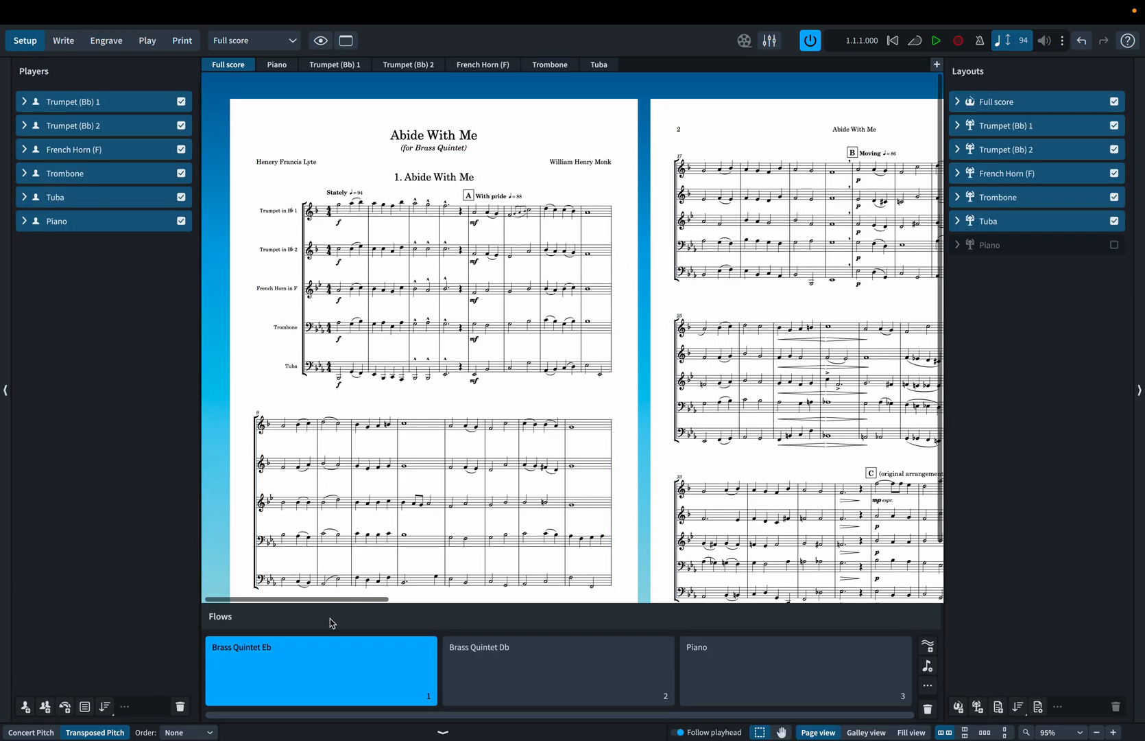
double_click(296, 650)
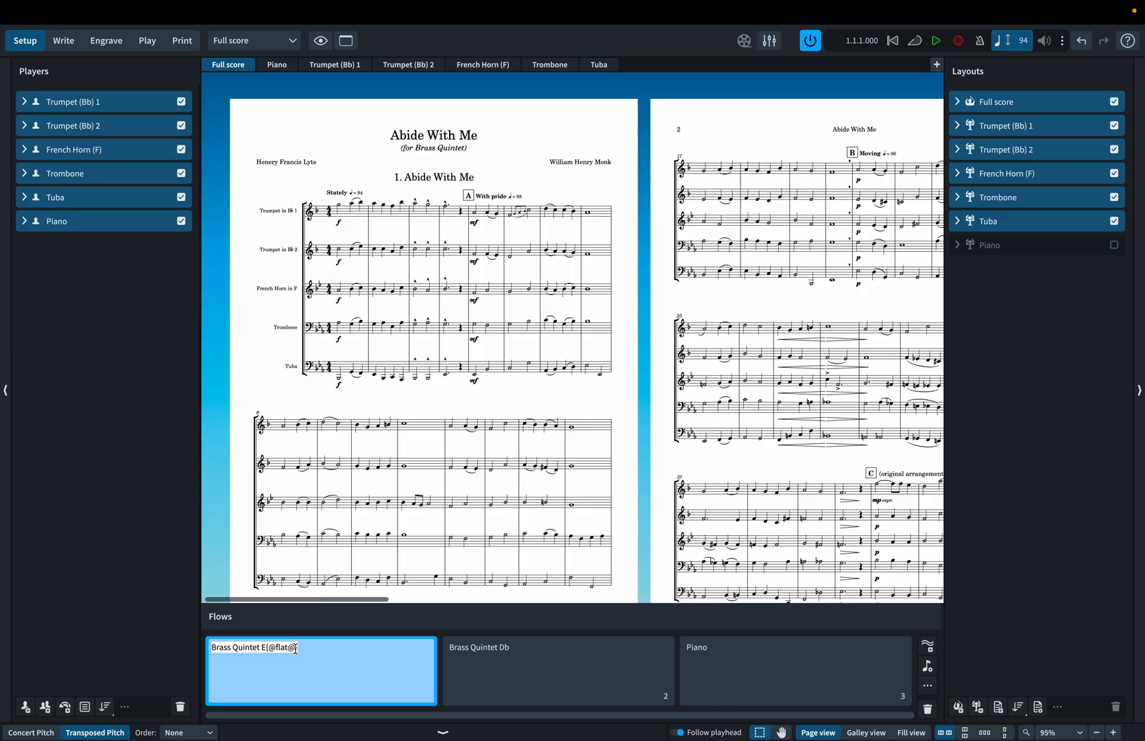
key(Home)
key(ctrl+shift+Right)
key(ctrl+shift+Right)
key(BackSpace)
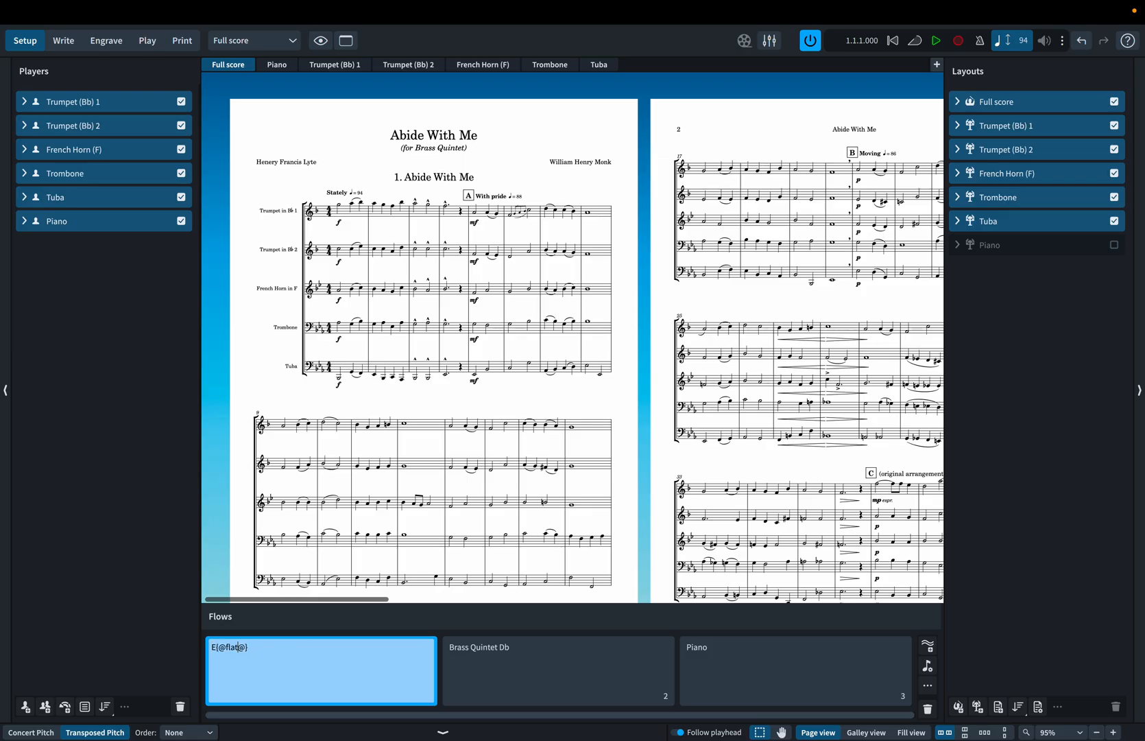
text(version)
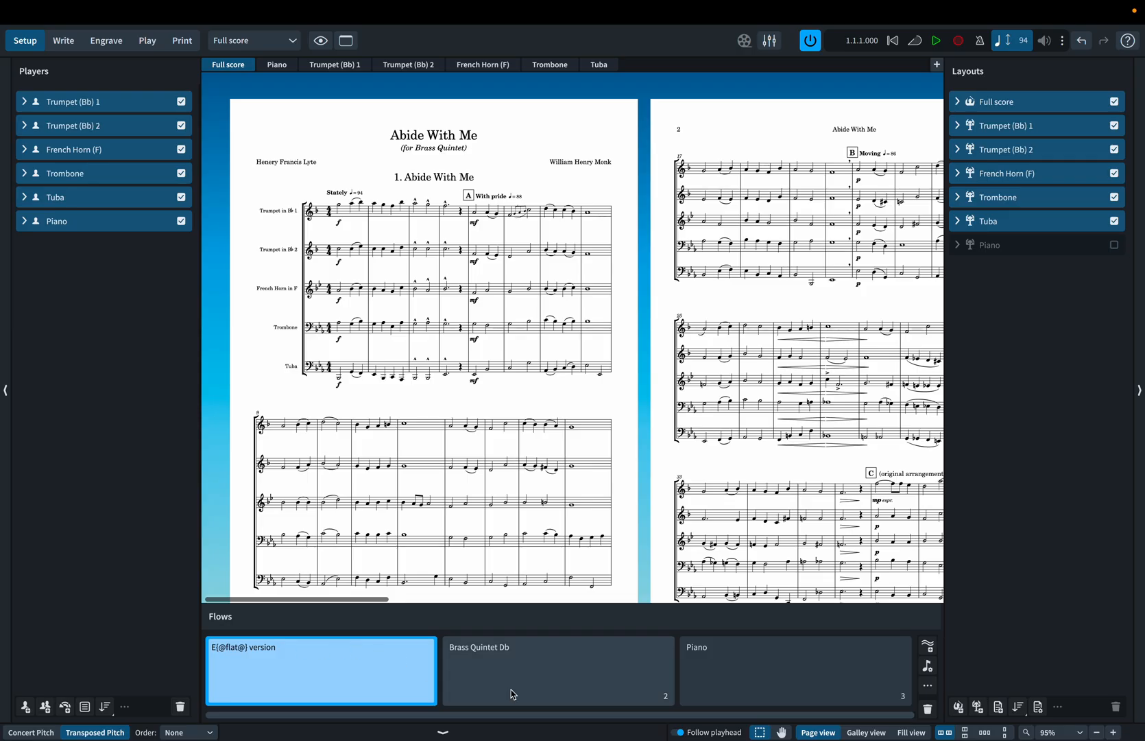
click(539, 665)
double_click(506, 659)
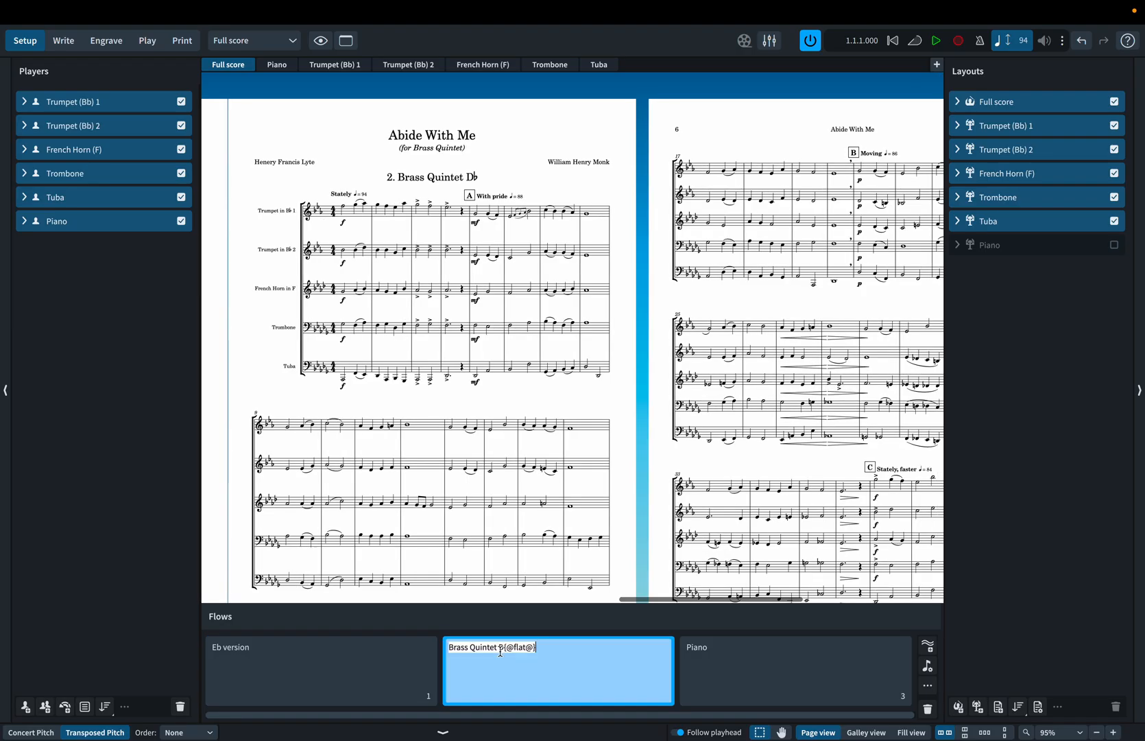
key(shift+Home)
key(BackSpace)
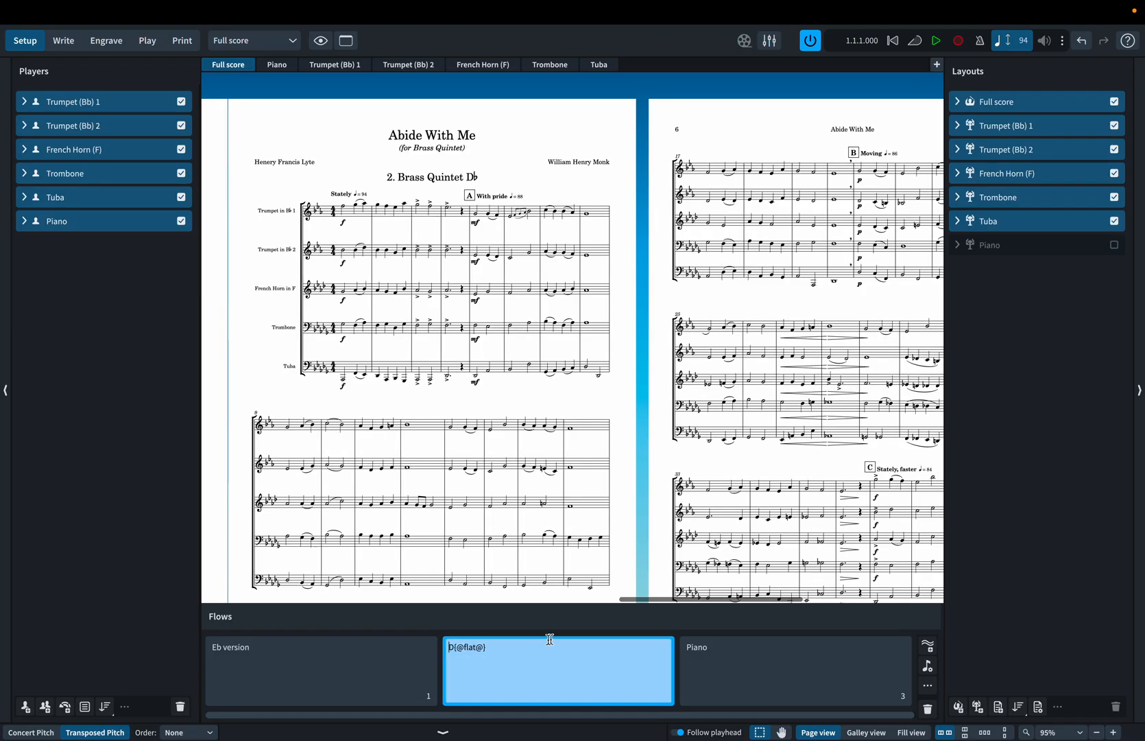
click(503, 646)
text(version)
key(Return)
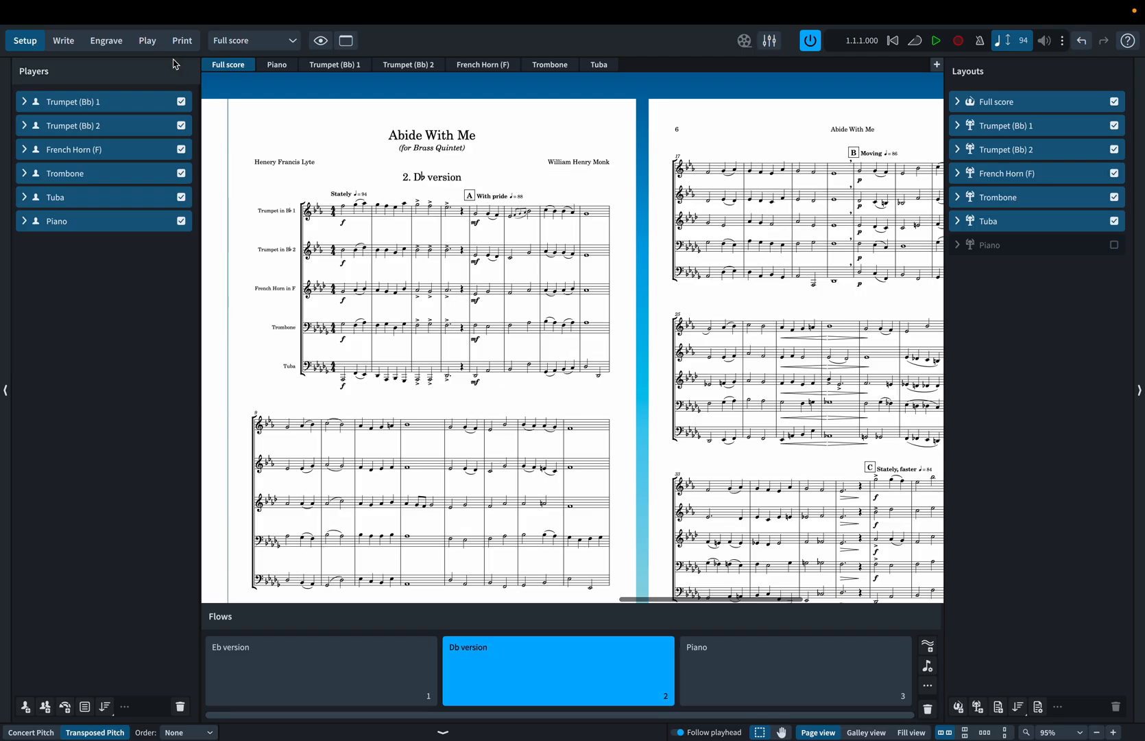
click(63, 41)
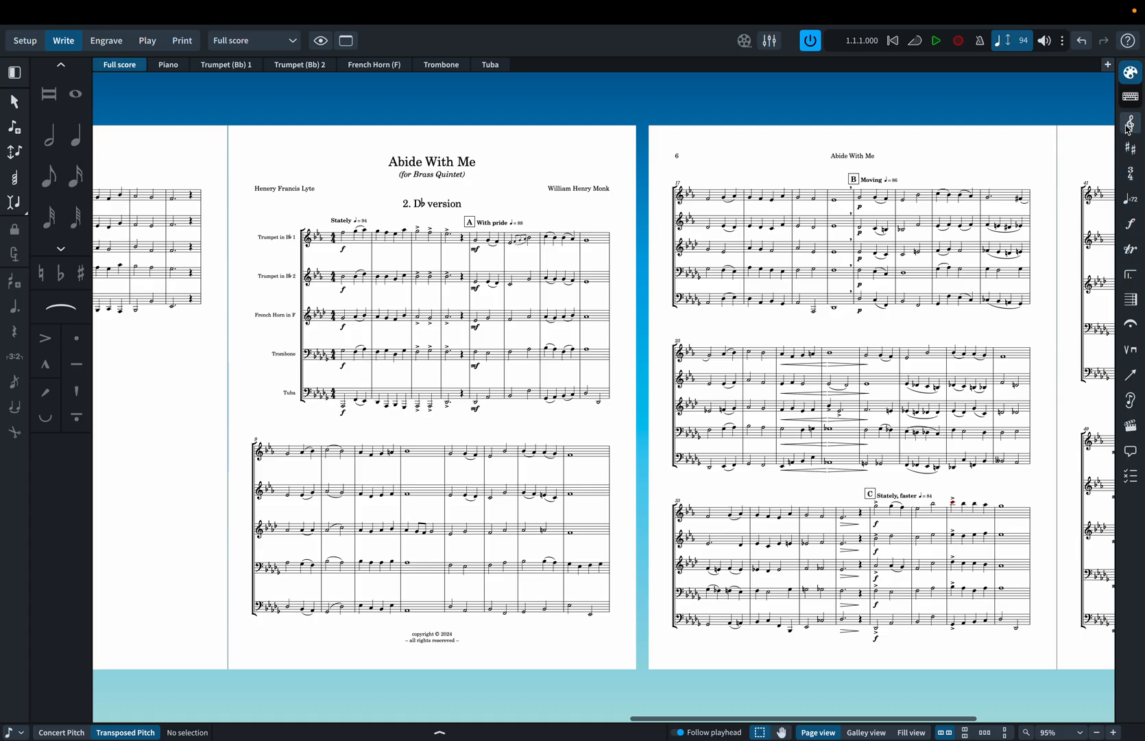
key(ctrl+3)
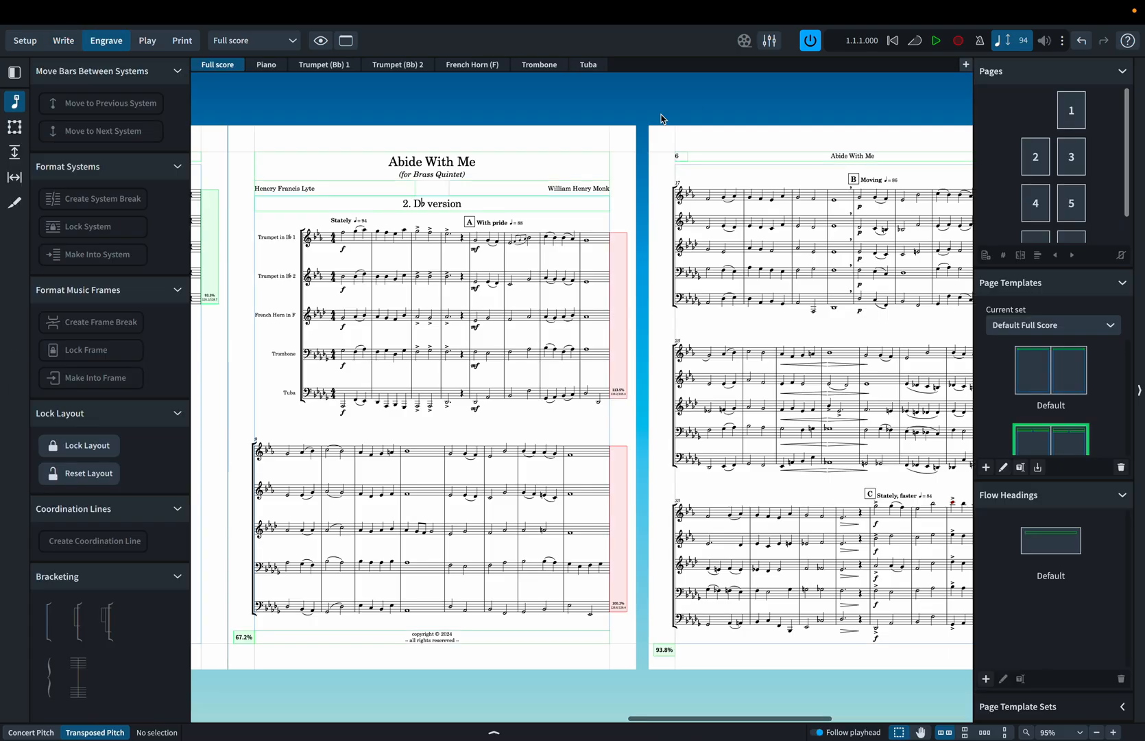
double_click(1041, 547)
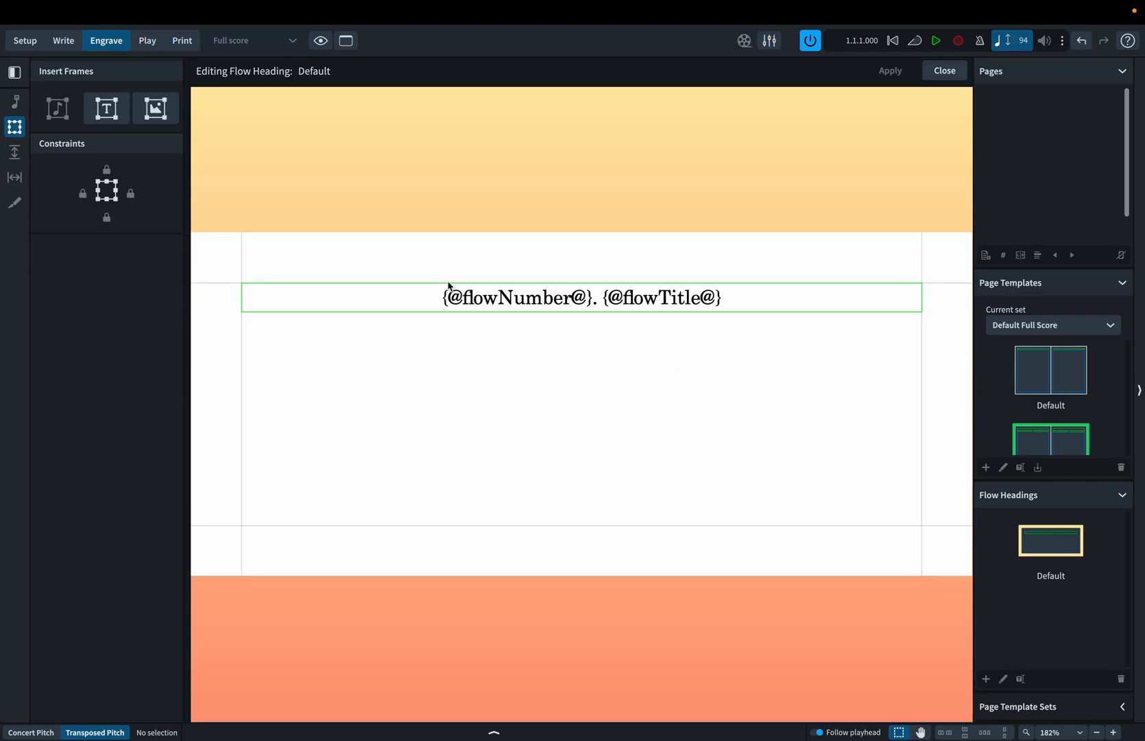
double_click(607, 304)
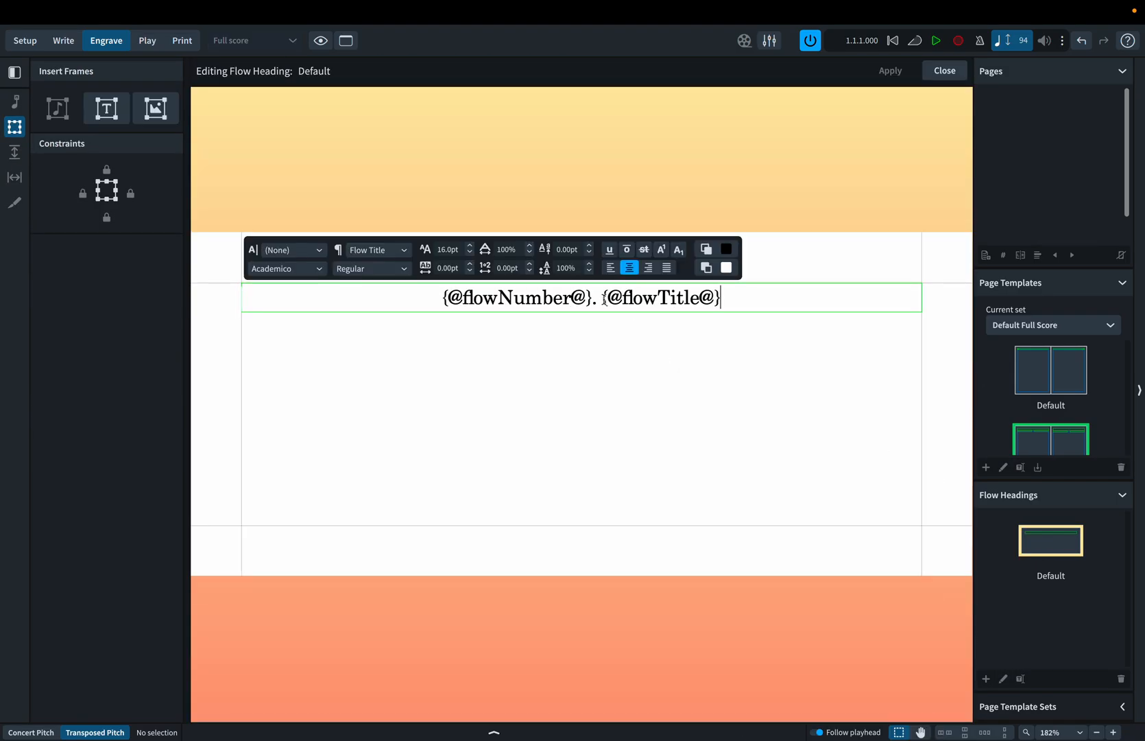
key(shift+Home)
key(BackSpace)
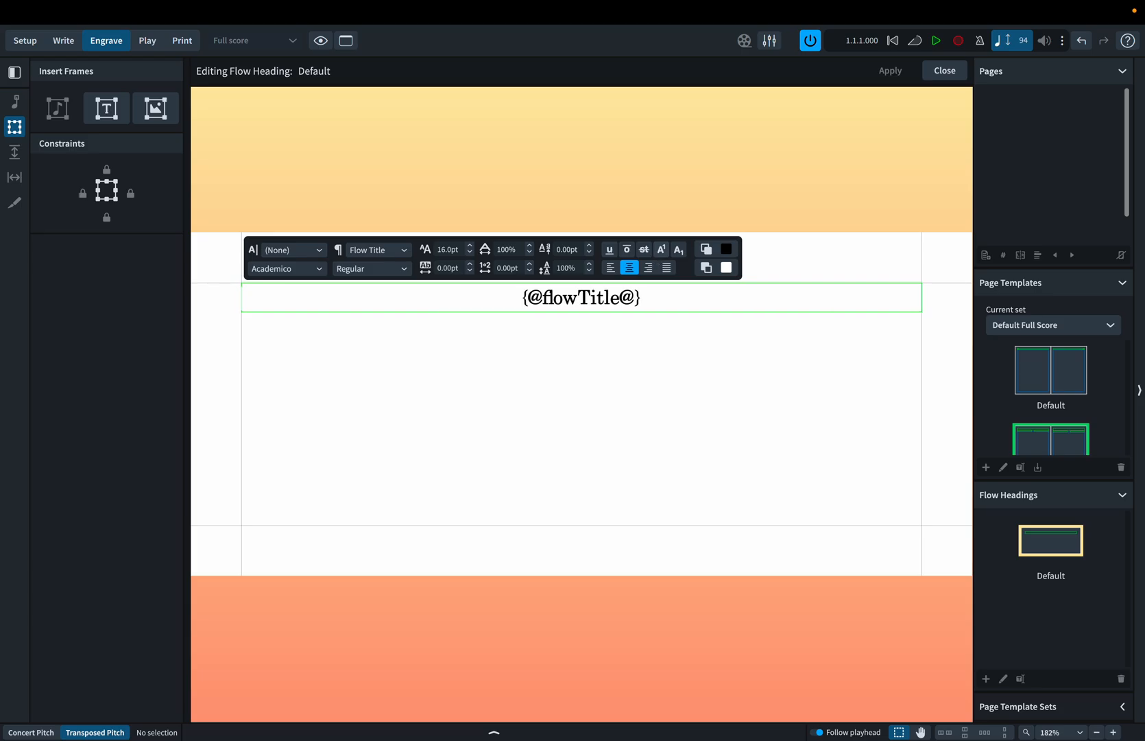
click(749, 440)
click(890, 76)
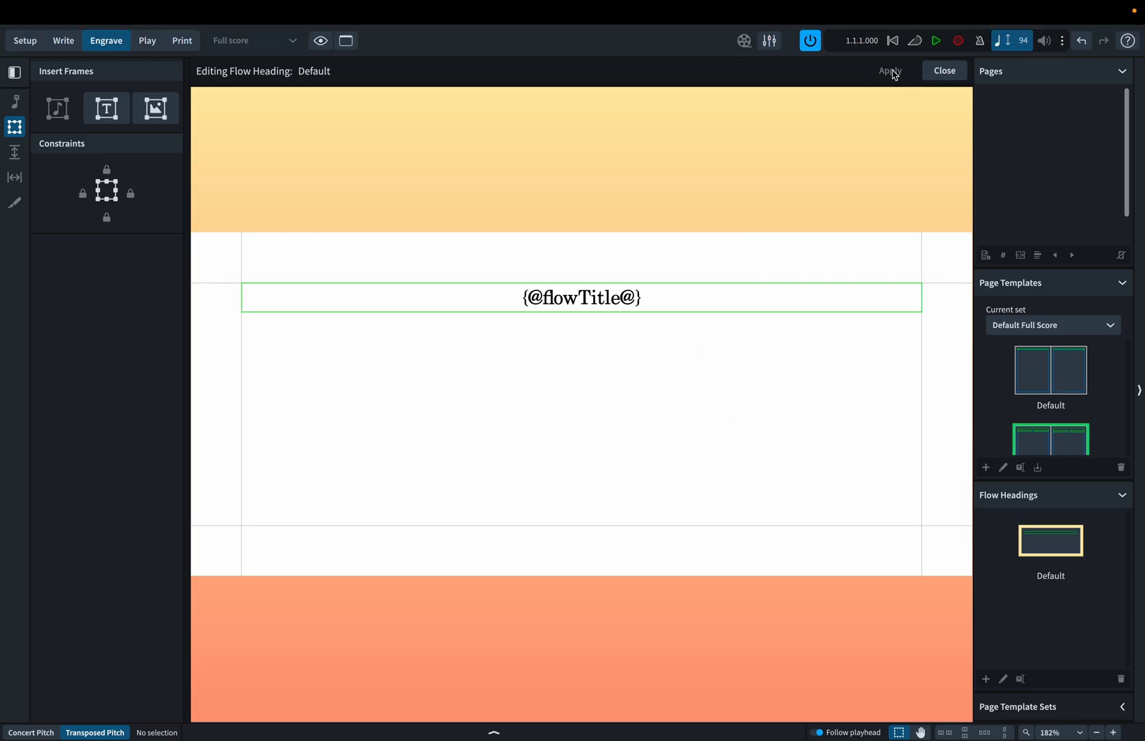
click(944, 72)
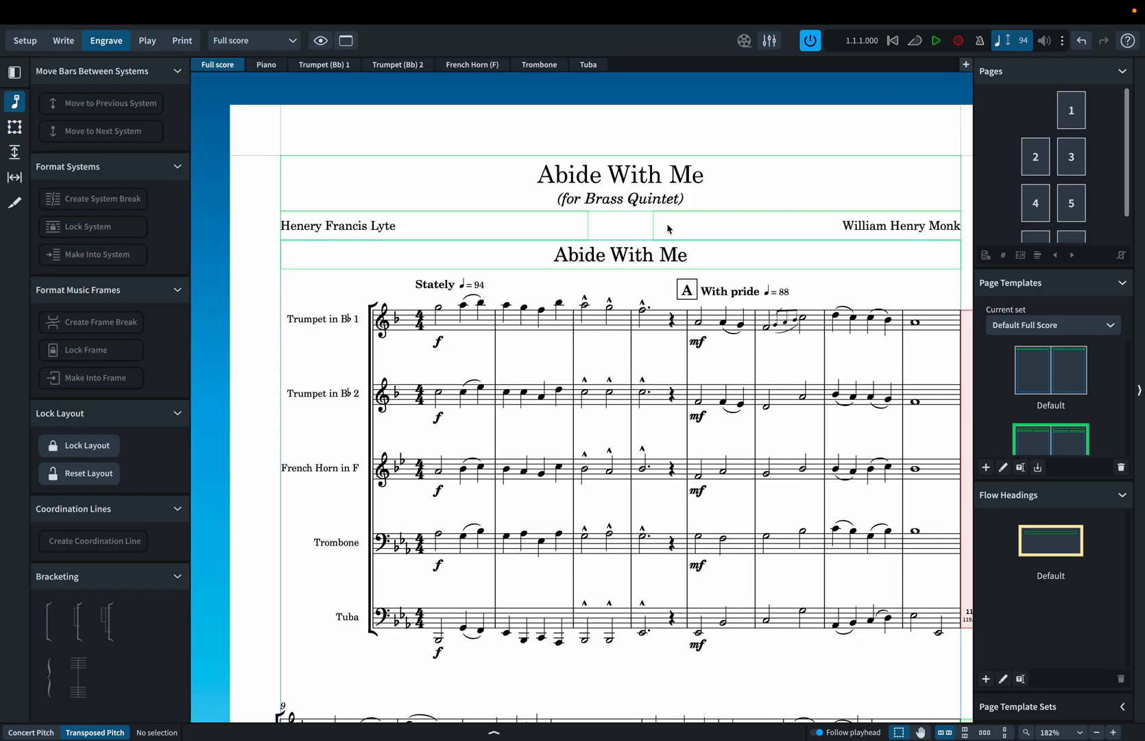
Compare the flow headings in the score, and open Project Info to check the titles of the first and second flows.
ctrl+scroll(644, 288, down, 5)
scroll(644, 288, right, 15)
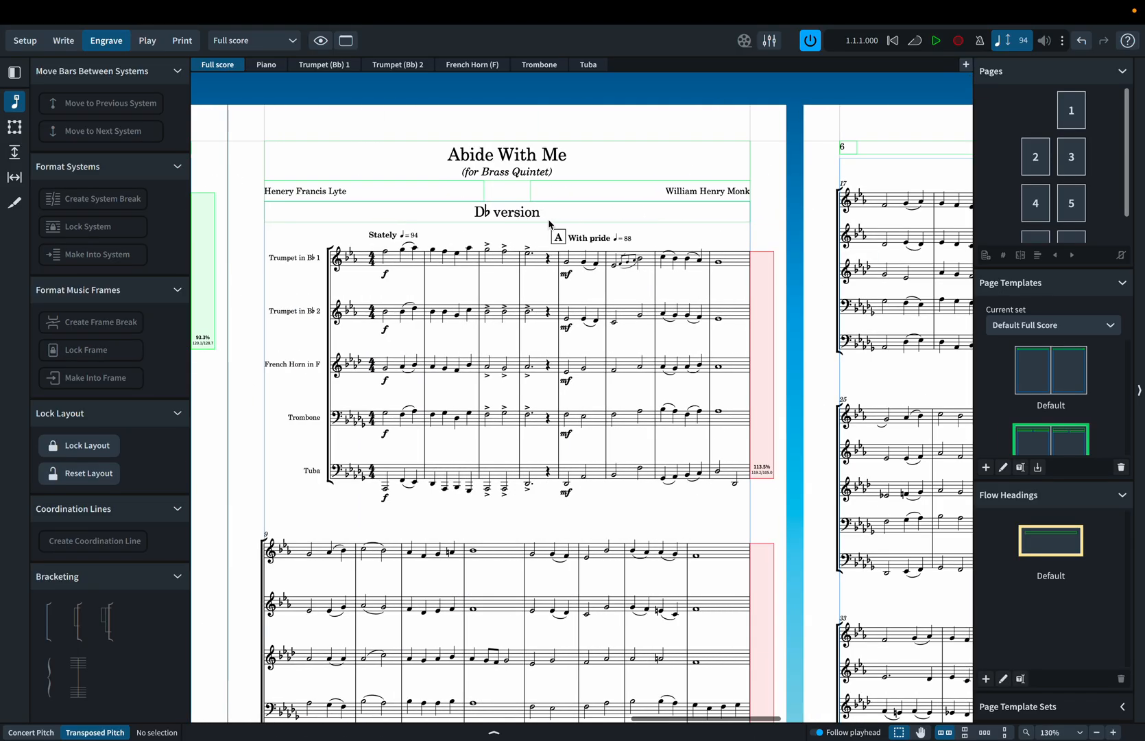
scroll(552, 226, left, 15)
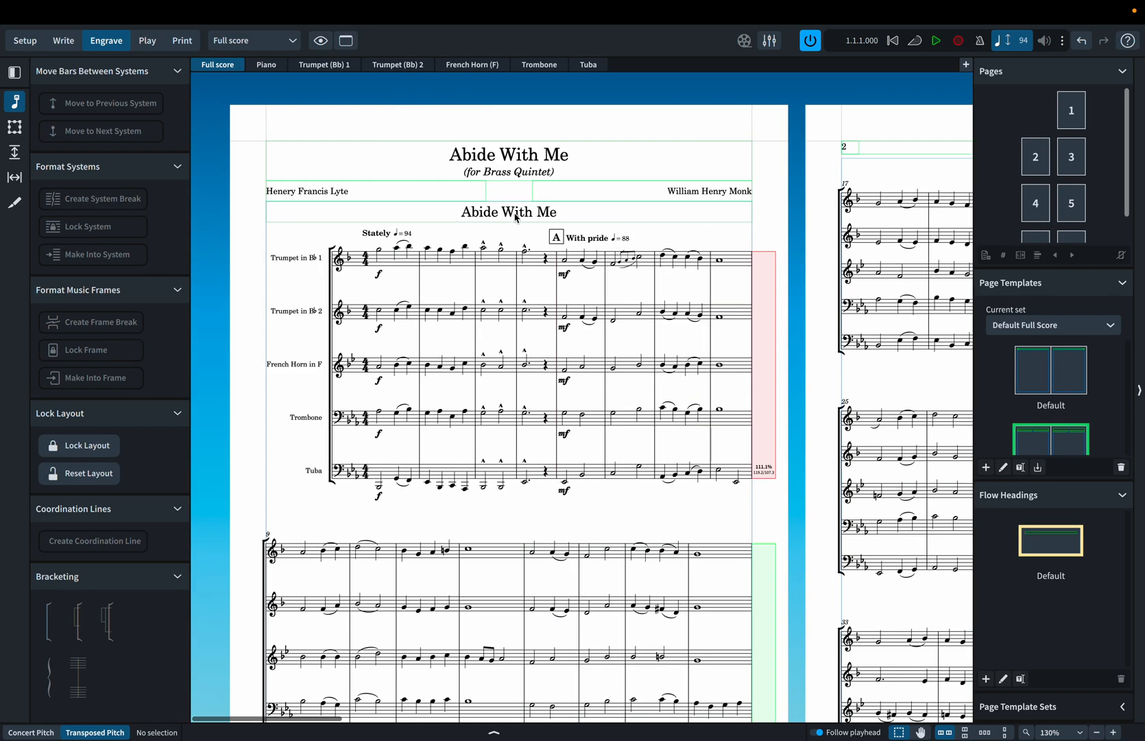
double_click(516, 218)
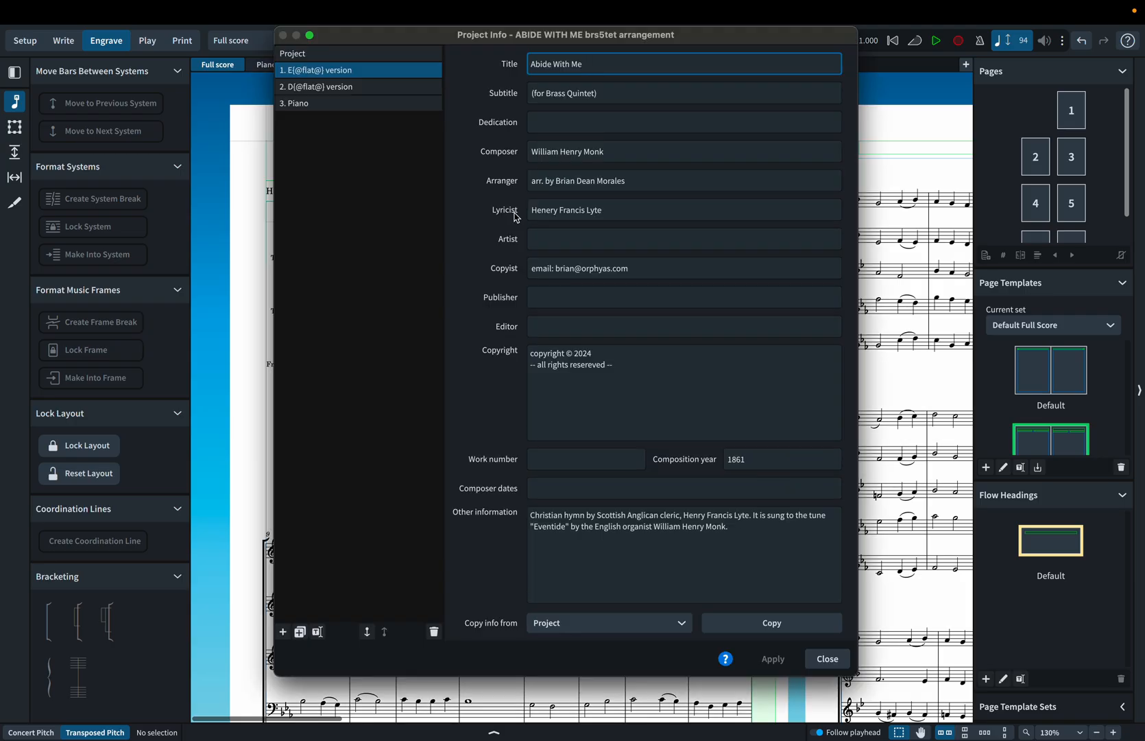
click(398, 88)
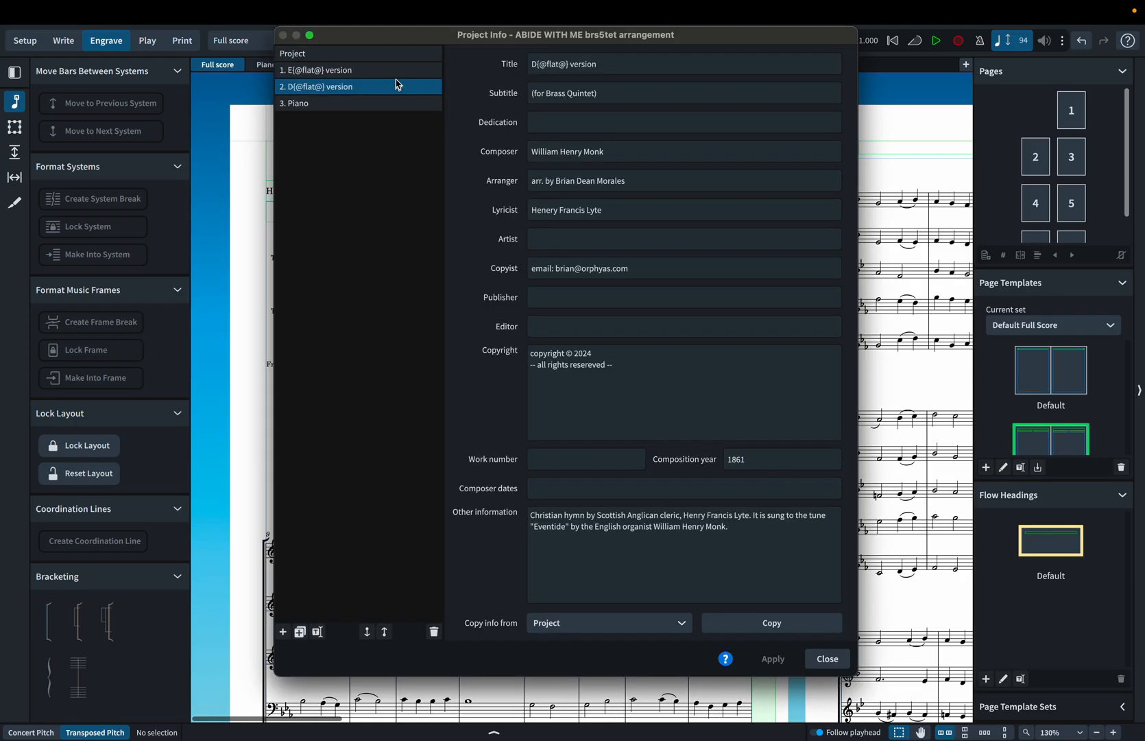
click(392, 69)
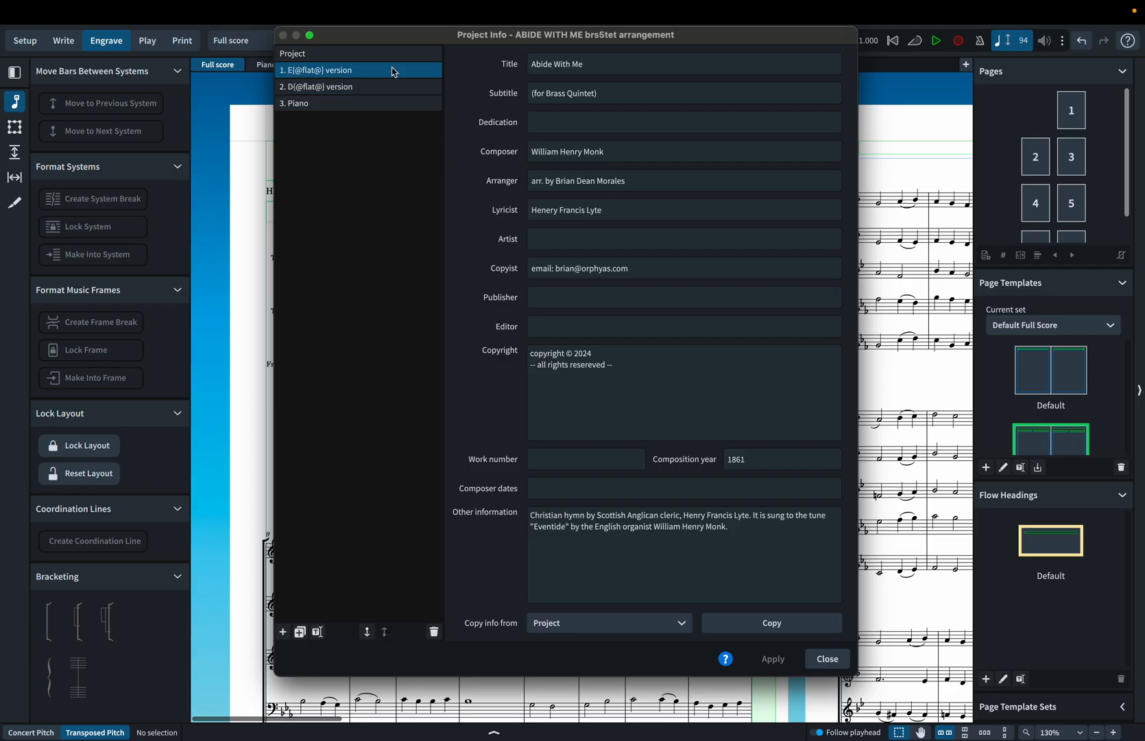
triple_click(615, 61)
text(E)
text({@@)
text(flat)
text( version)
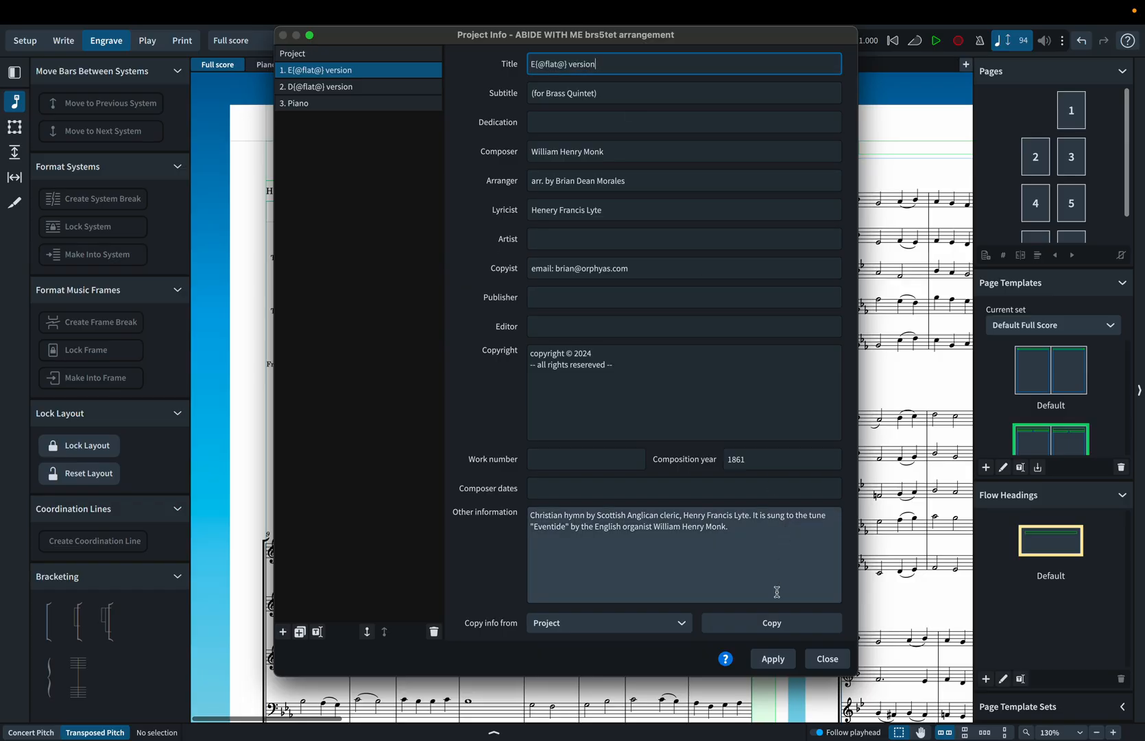
click(770, 659)
click(826, 659)
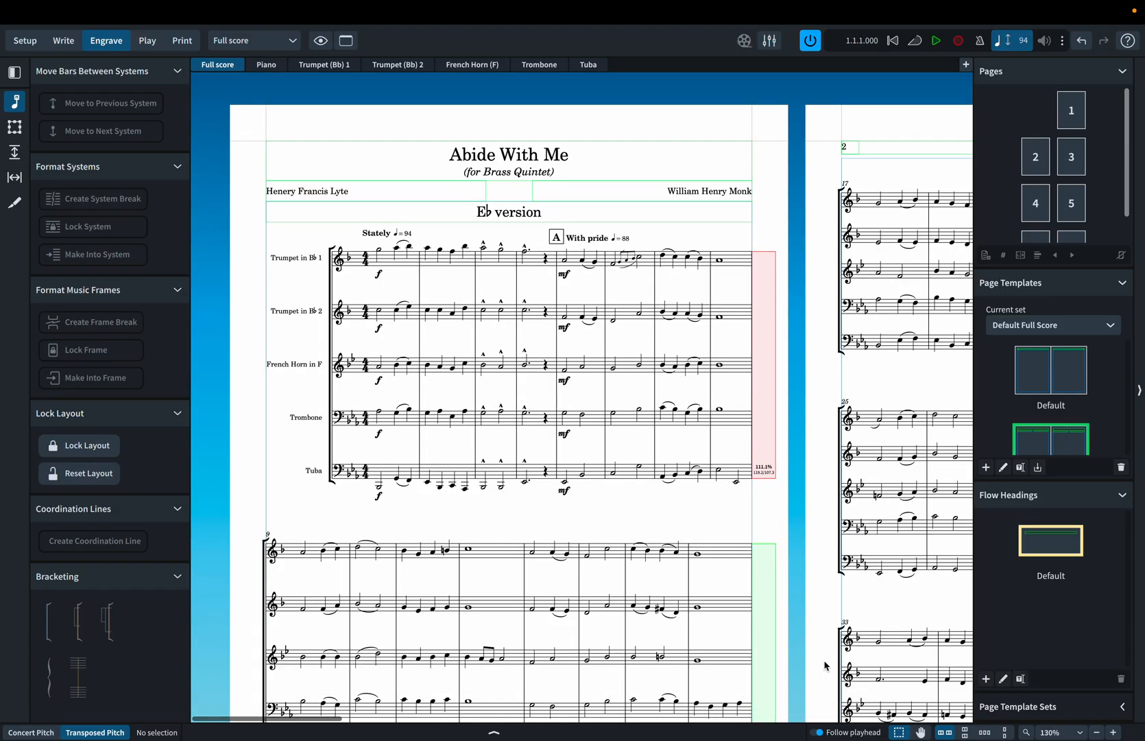
Switch to Write mode and review the title pages of both flows in the full score.
click(63, 39)
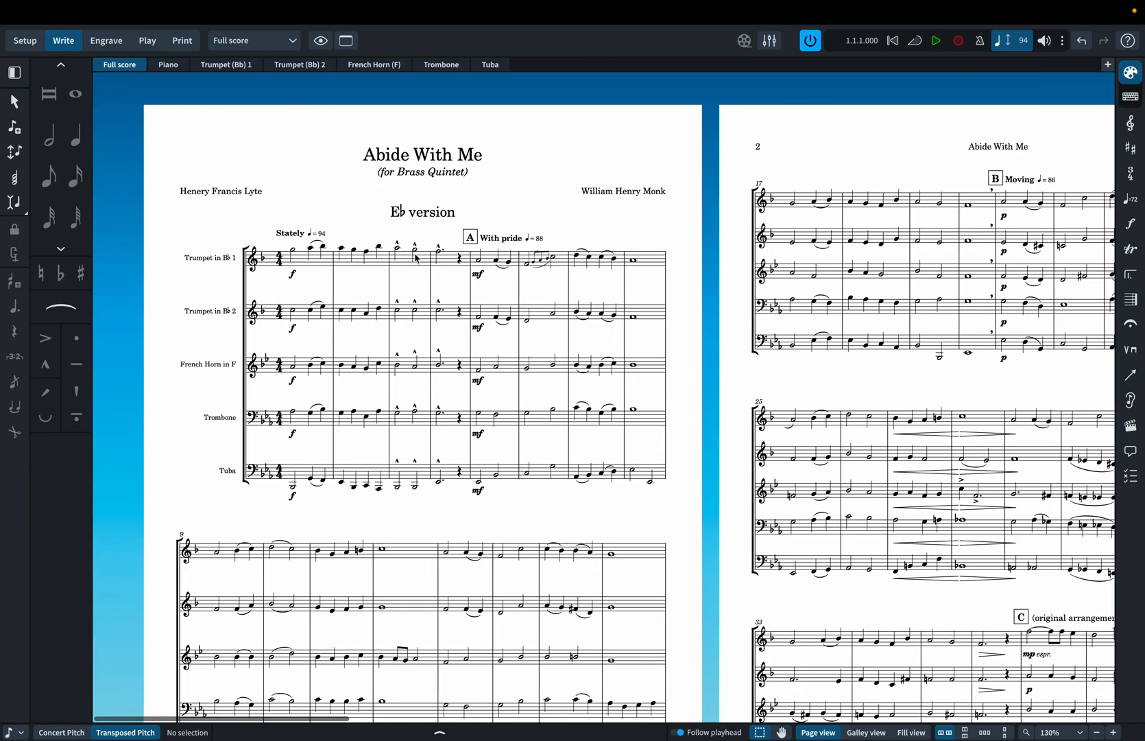
scroll(414, 272, down, 3)
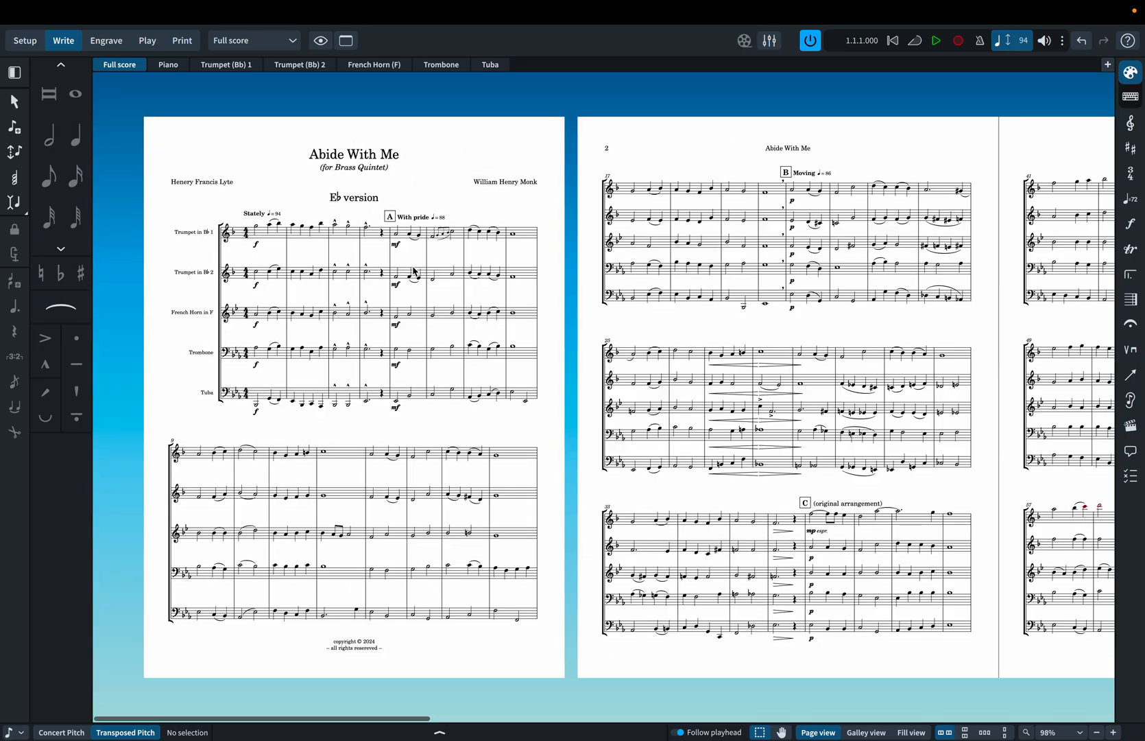
scroll(414, 272, right, 15)
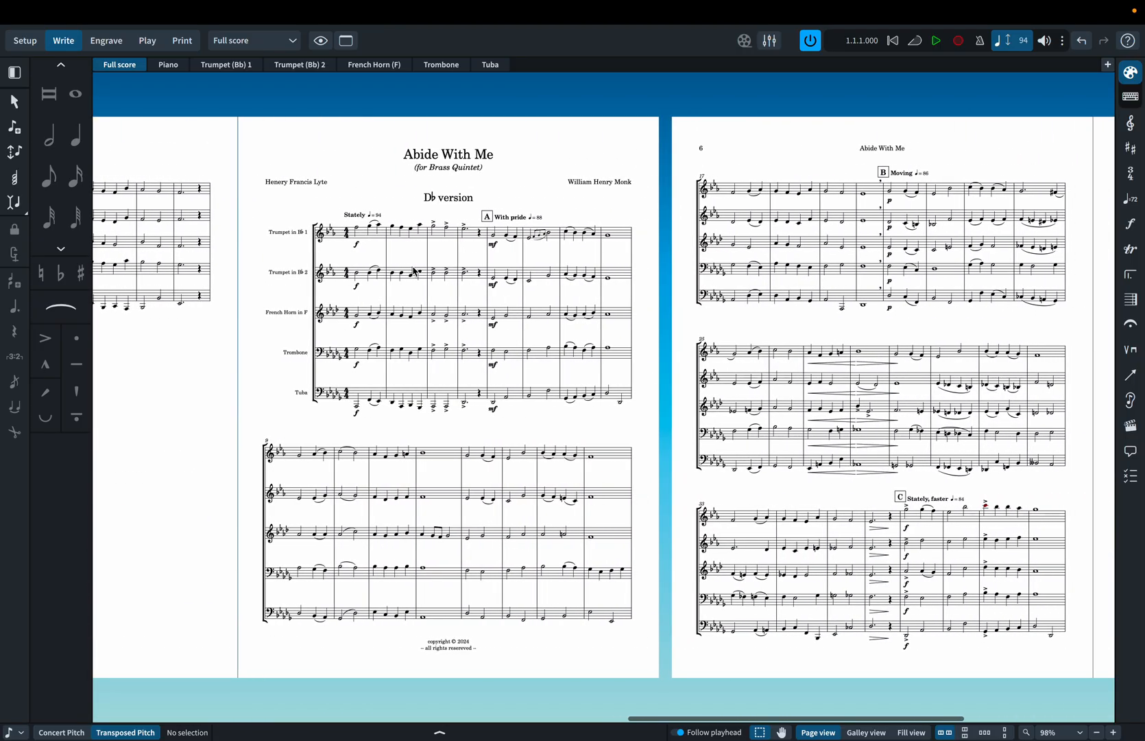
scroll(414, 272, left, 15)
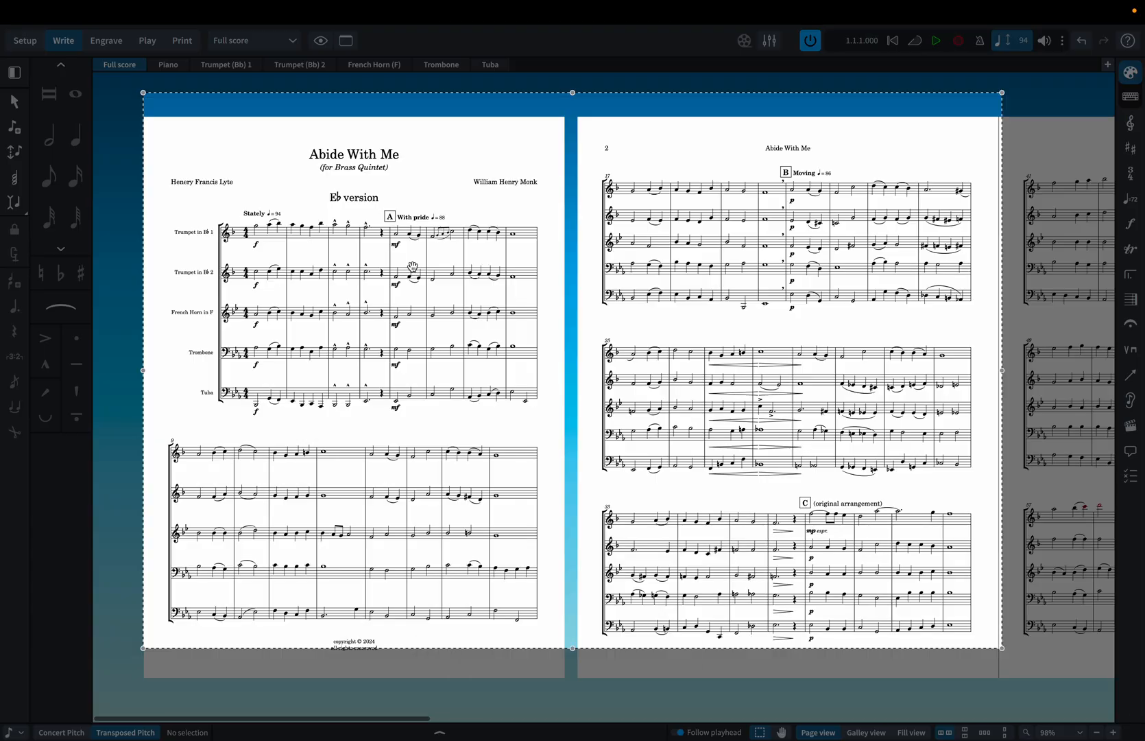